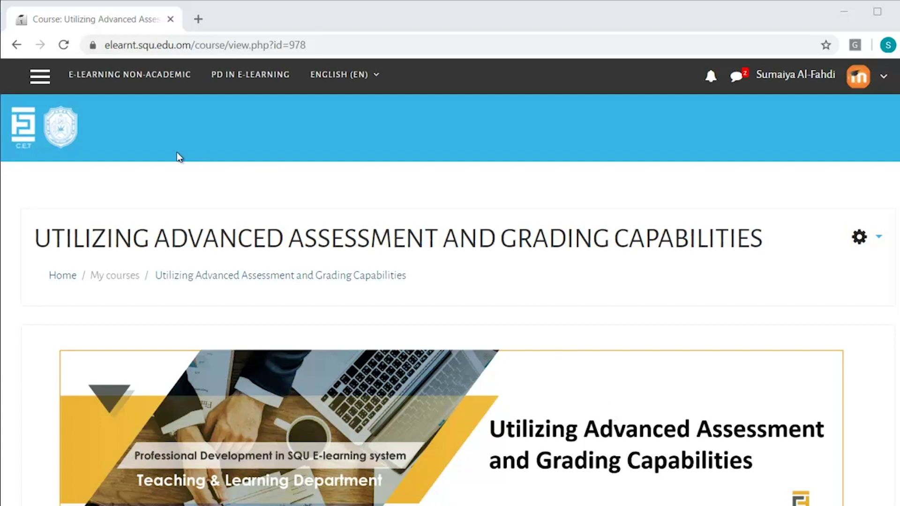
- Open the gradebook setup for the course Utilizing Advanced Assessment and Grading Capabilities
click(45, 79)
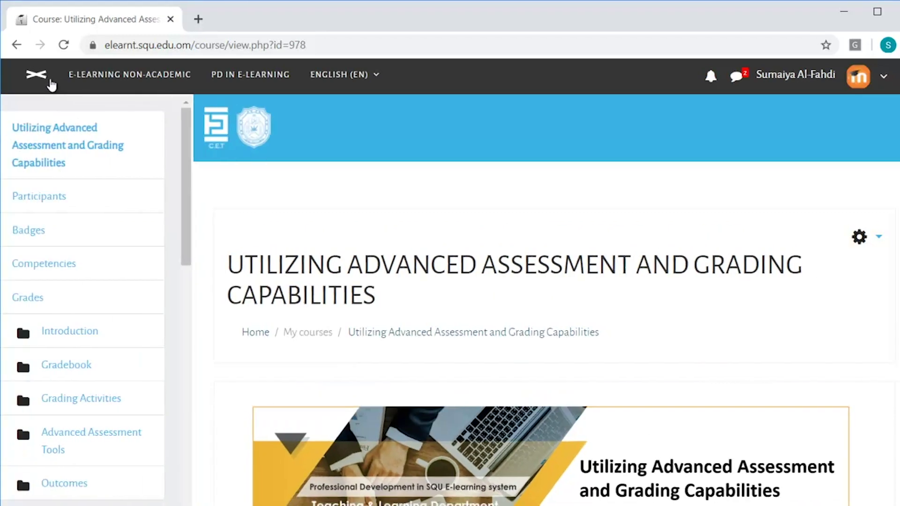
click(51, 303)
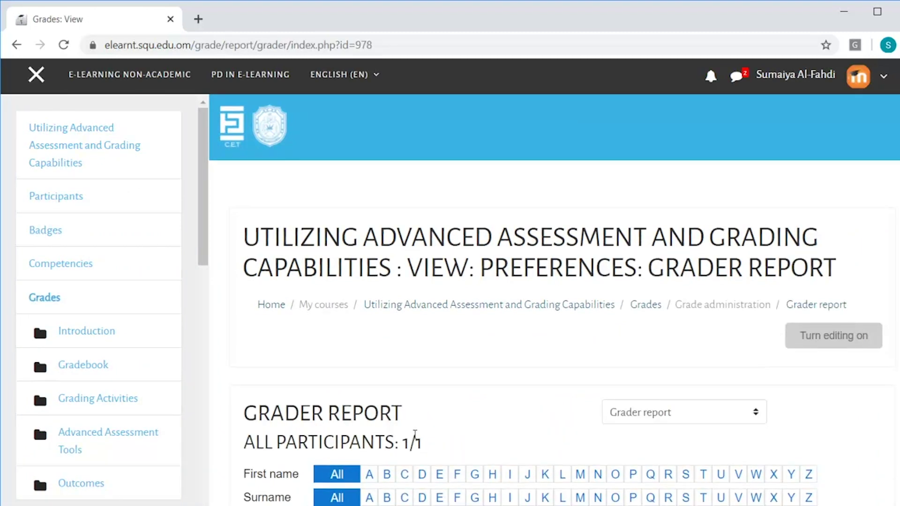
scroll(415, 434, down, 1)
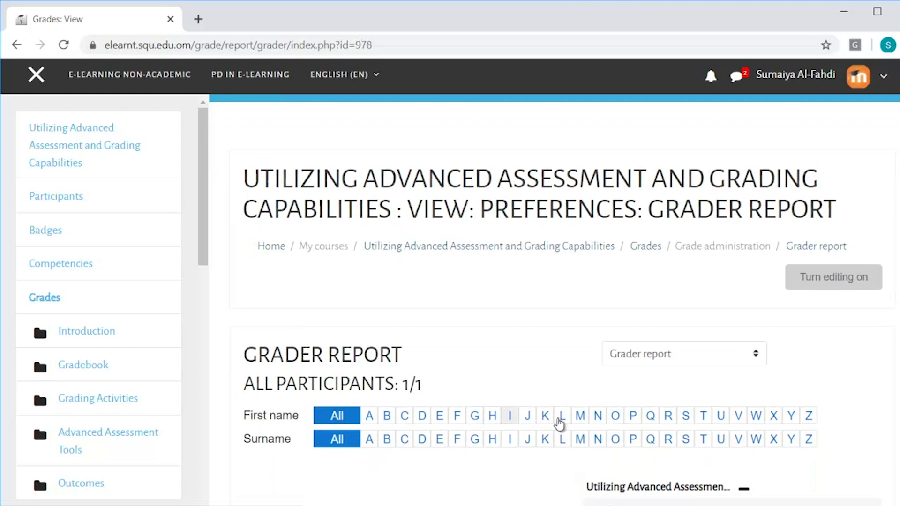
click(637, 353)
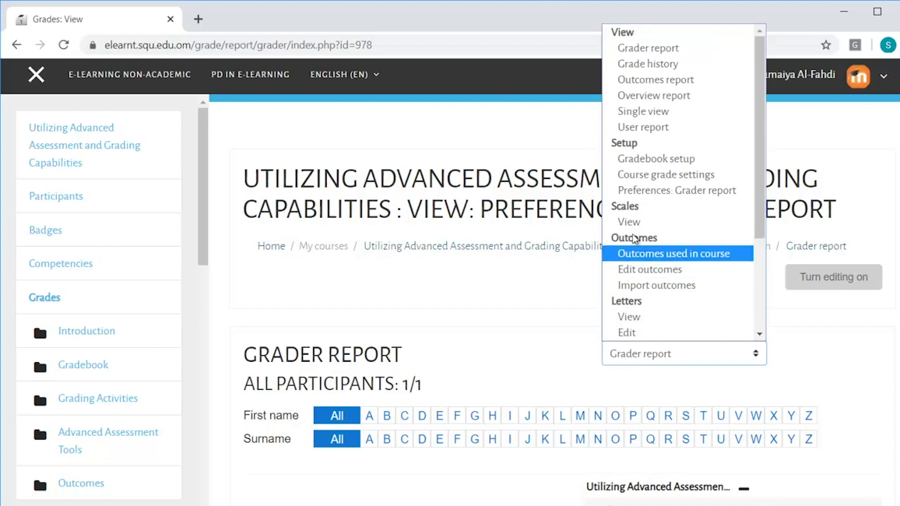
click(640, 159)
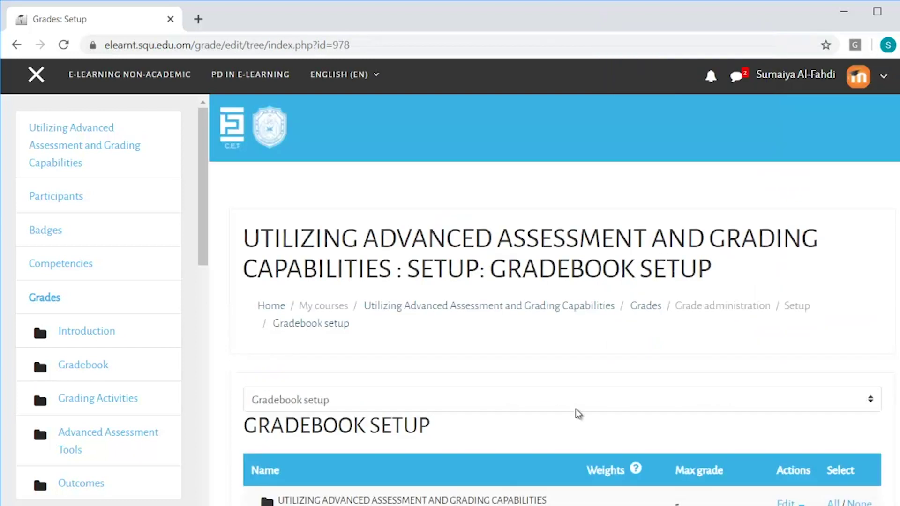
- Review the grade categories, grade items and maximum grades listed in the gradebook setup
scroll(576, 408, down, 5)
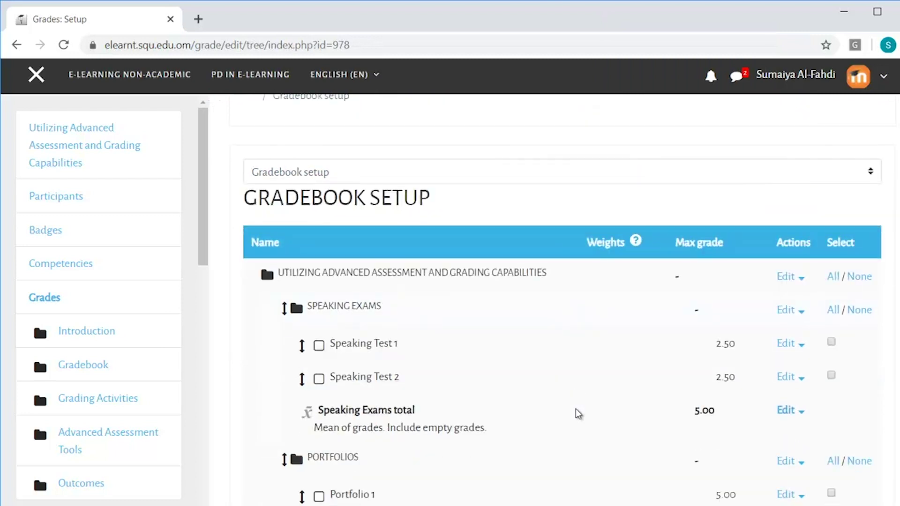
scroll(576, 409, down, 2)
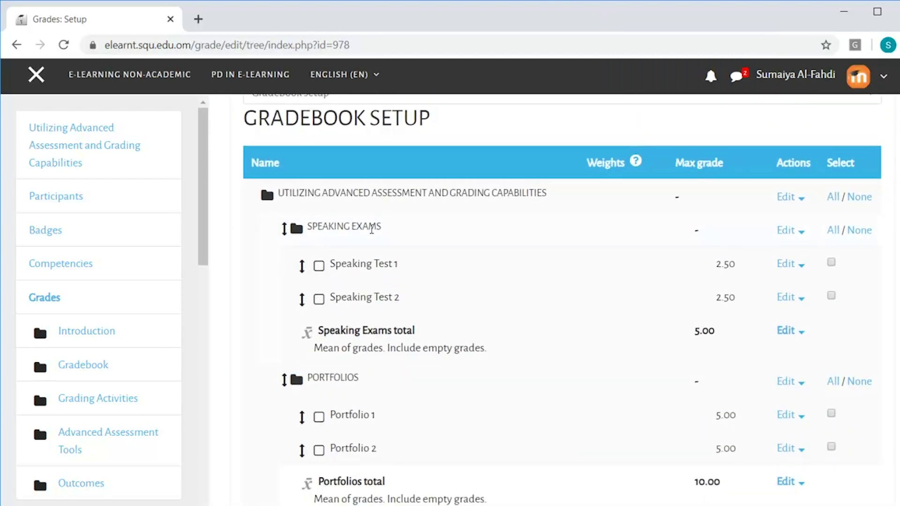
scroll(369, 328, down, 8)
scroll(369, 338, down, 17)
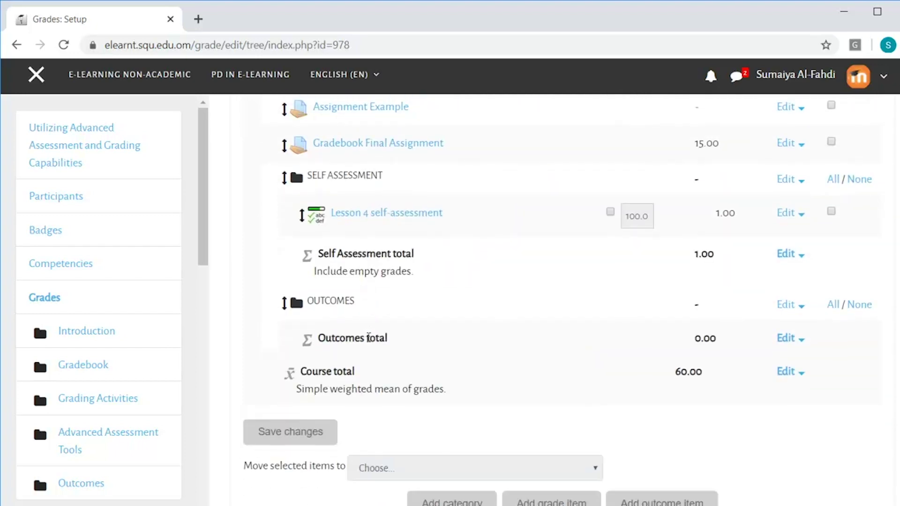
scroll(368, 338, down, 1)
scroll(368, 337, up, 15)
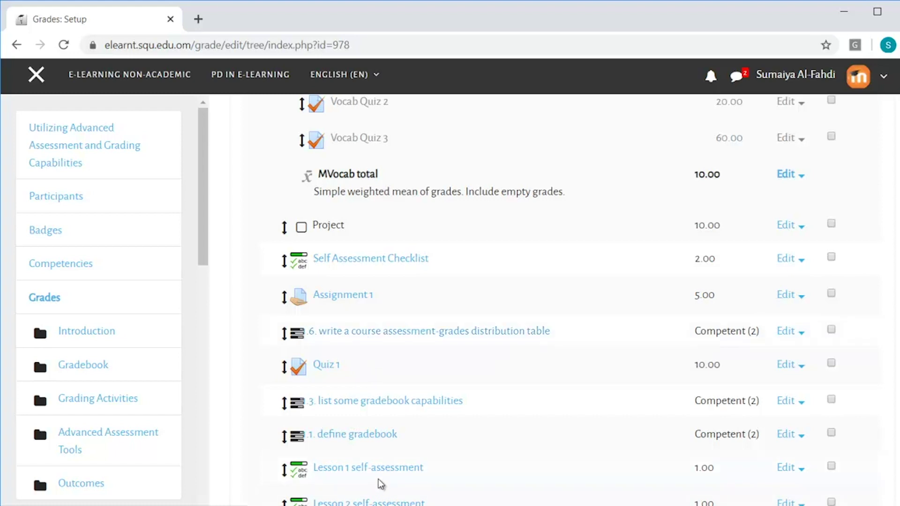
scroll(379, 477, down, 7)
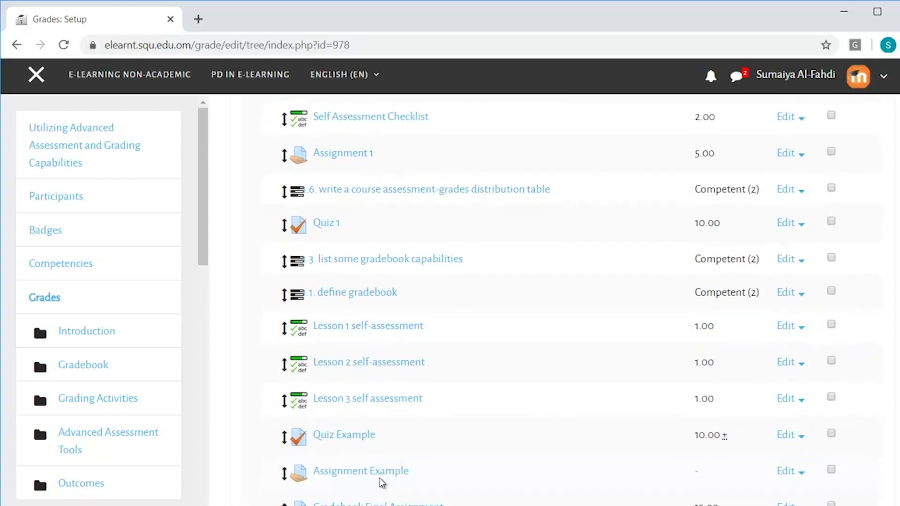
scroll(380, 478, down, 6)
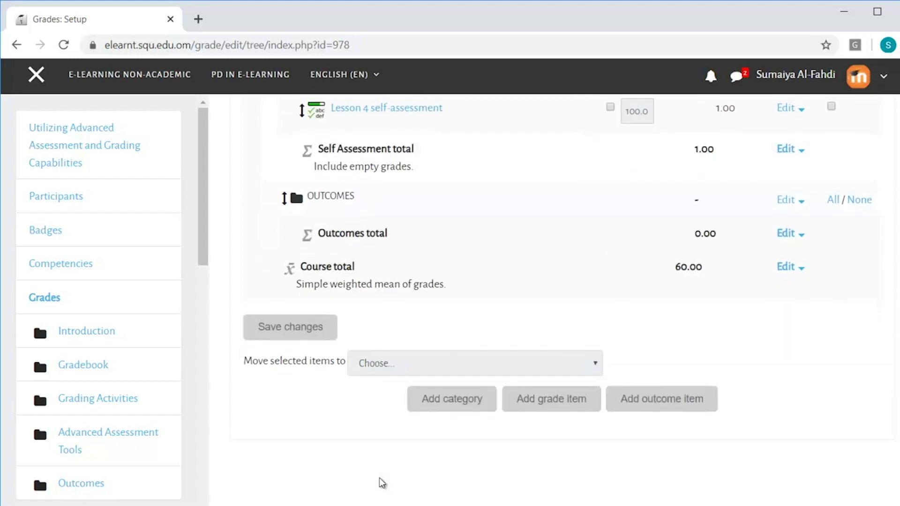
- Start a new grade item in the gradebook and name it "Speaking test"
click(537, 402)
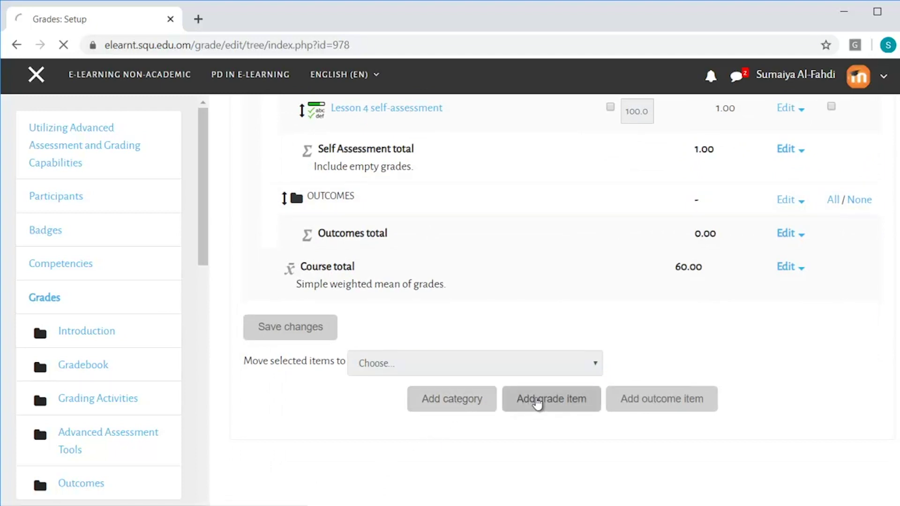
scroll(537, 403, down, 4)
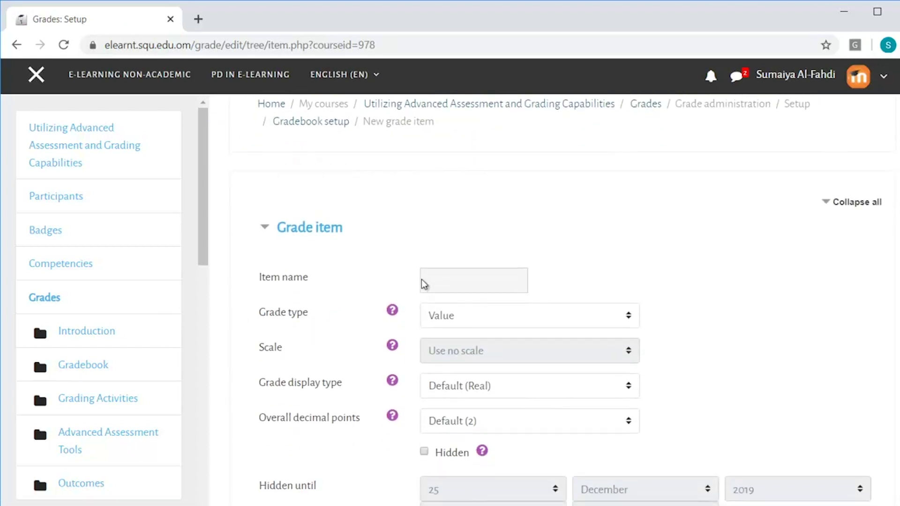
click(428, 270)
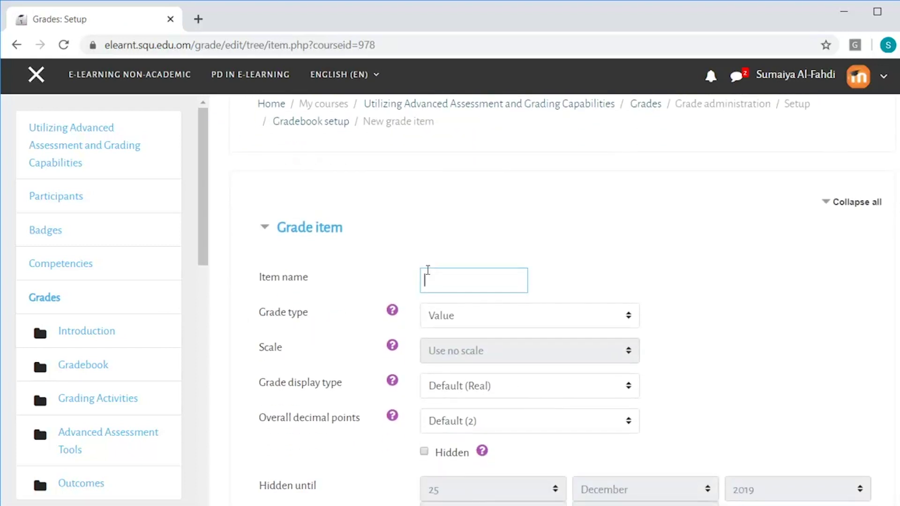
text(Speaking test)
- Reveal the additional grade item settings and leave the item info and ID number empty
scroll(427, 270, down, 4)
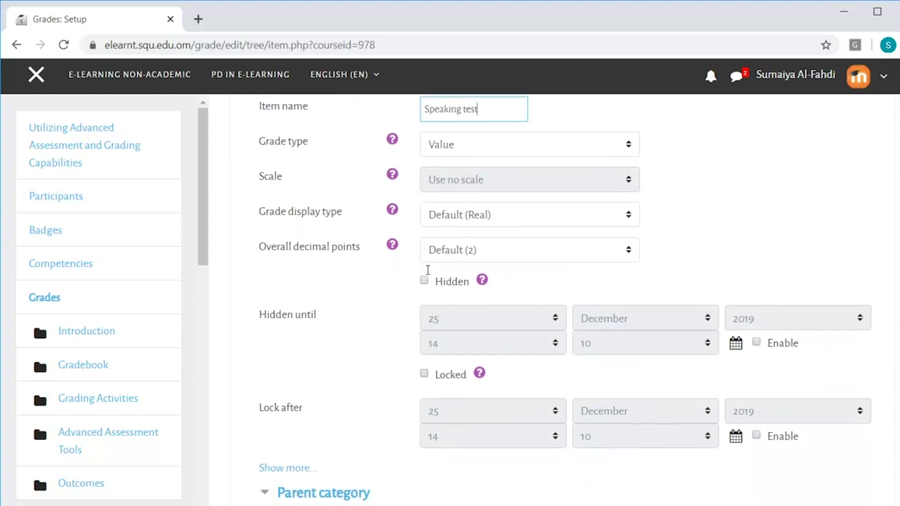
scroll(428, 270, down, 1)
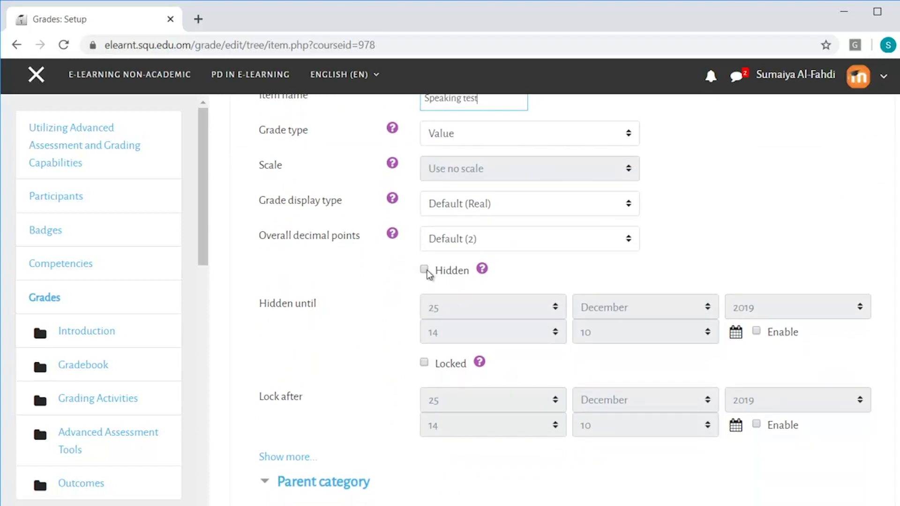
click(289, 460)
scroll(407, 398, up, 2)
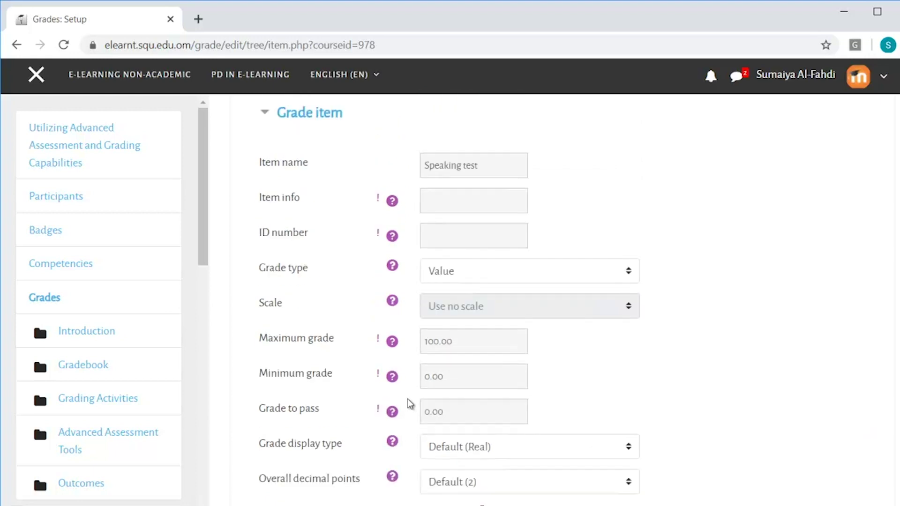
scroll(407, 398, up, 2)
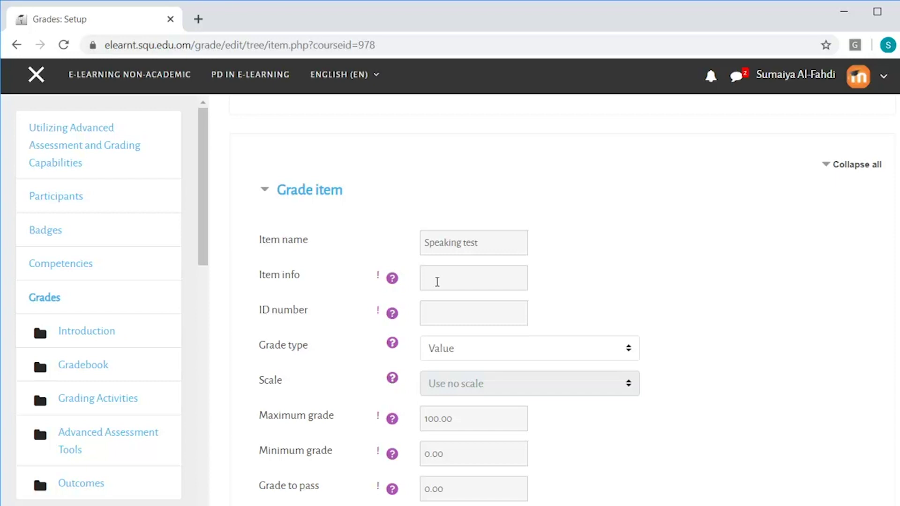
click(431, 313)
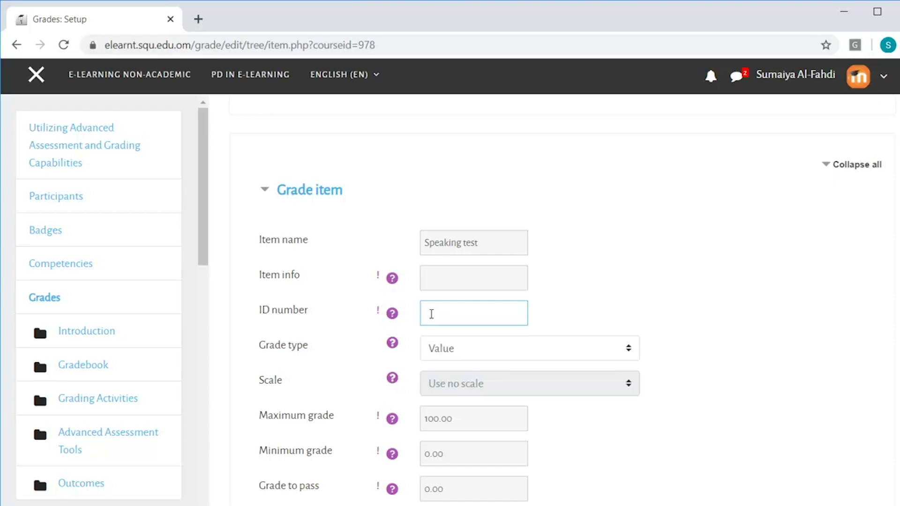
scroll(431, 312, down, 2)
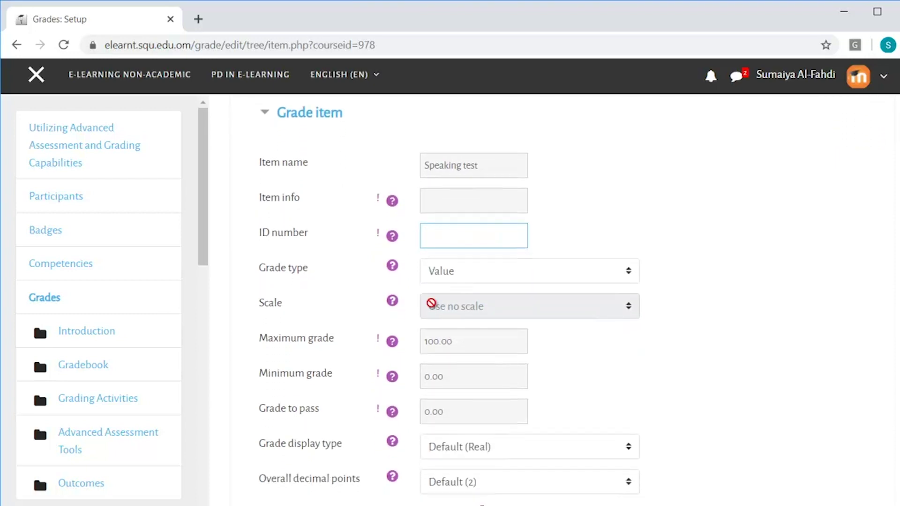
- Try the Scale grade type to view its available scales, and set the grade type back to Value
click(451, 275)
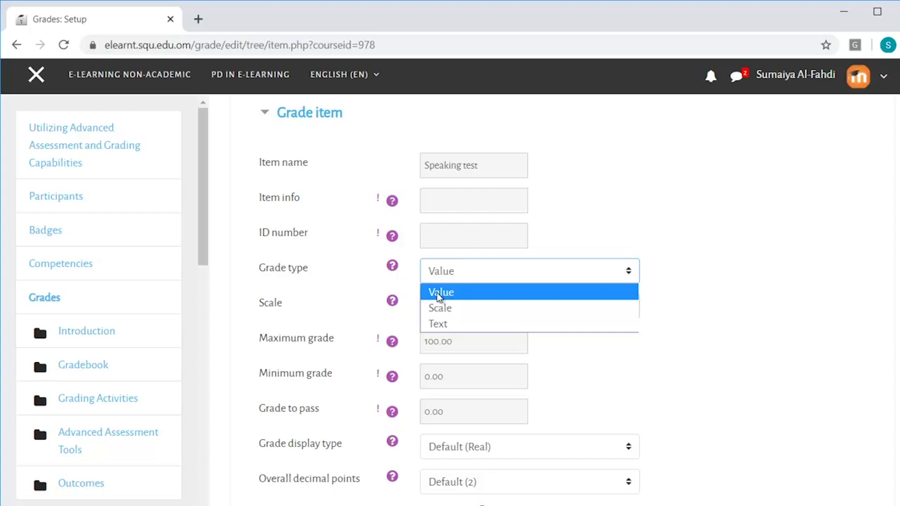
click(438, 294)
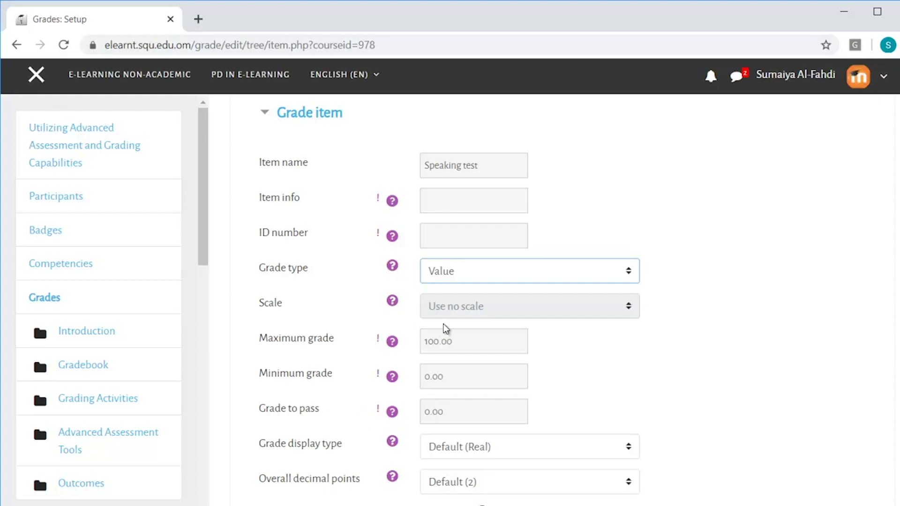
click(457, 267)
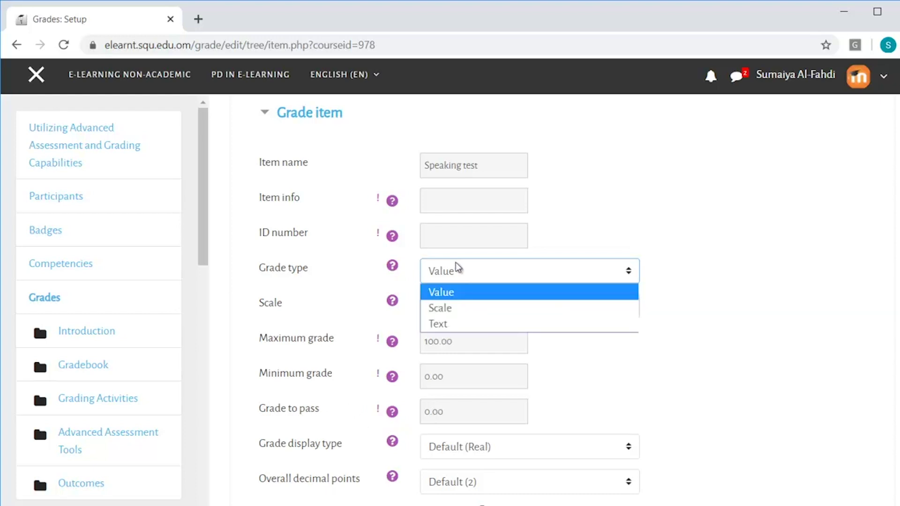
click(446, 309)
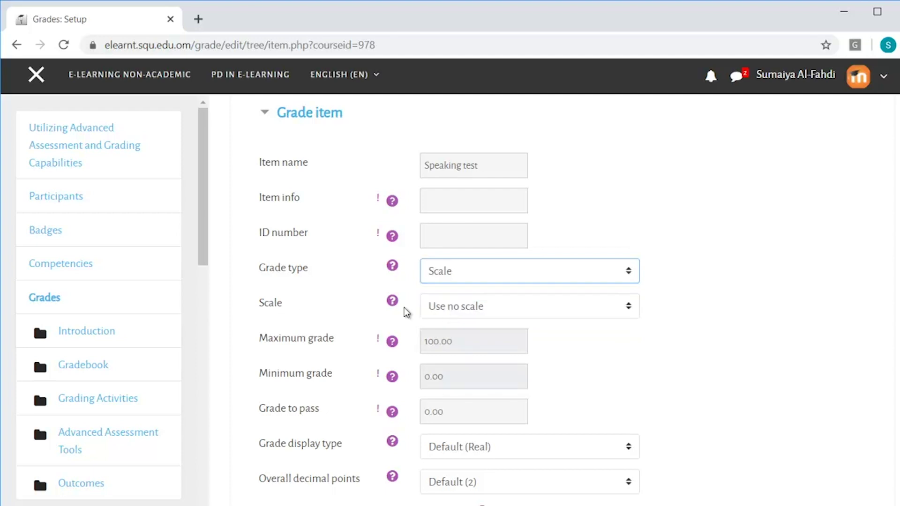
click(453, 313)
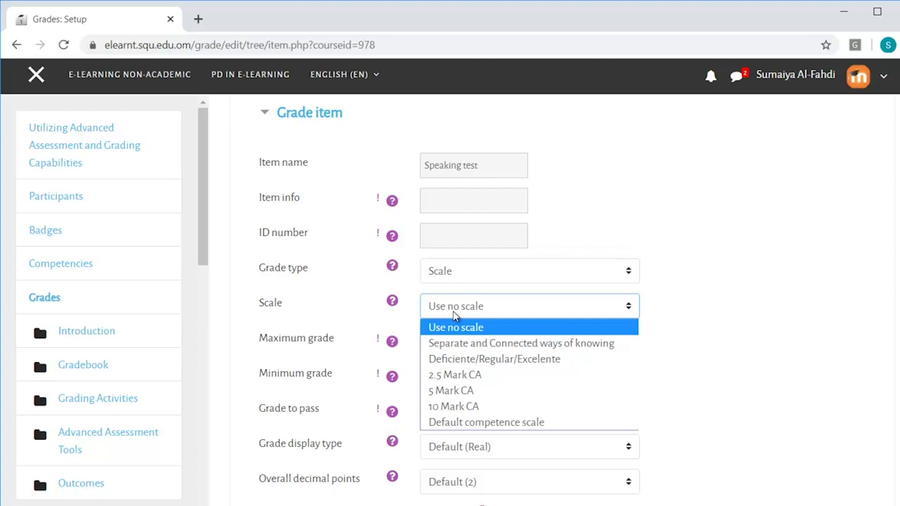
click(451, 280)
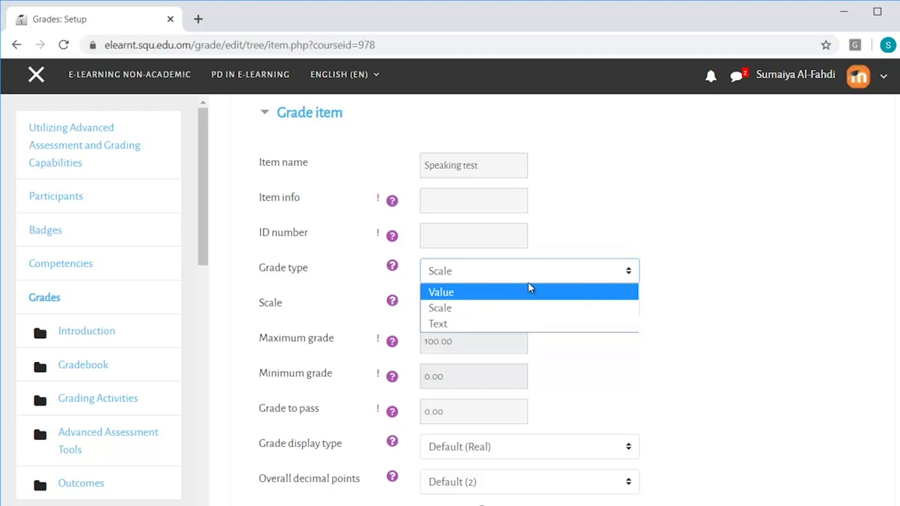
click(448, 292)
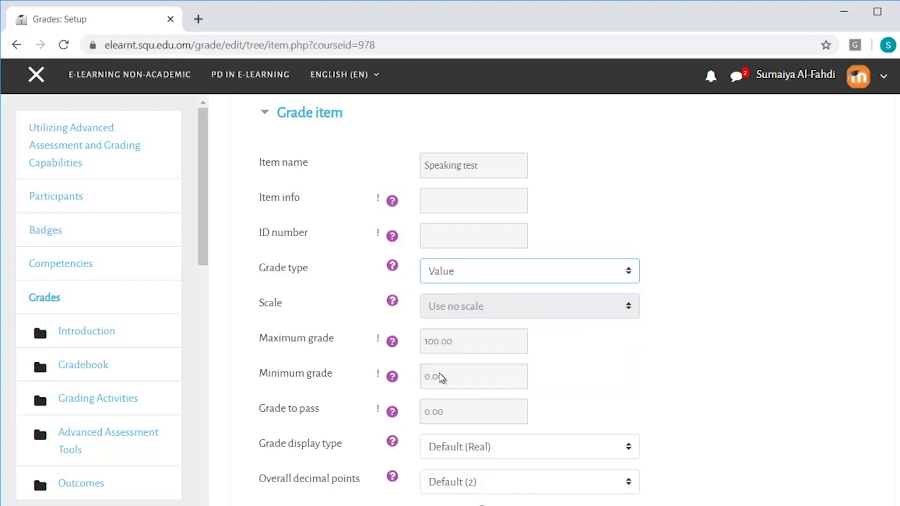
- Set the grade item's maximum grade to 10.00
scroll(445, 346, down, 1)
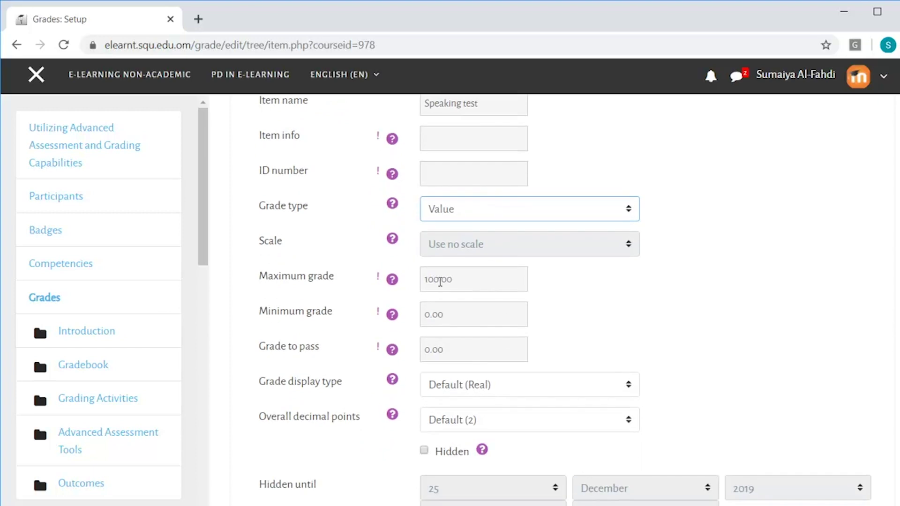
drag(434, 280, 421, 282)
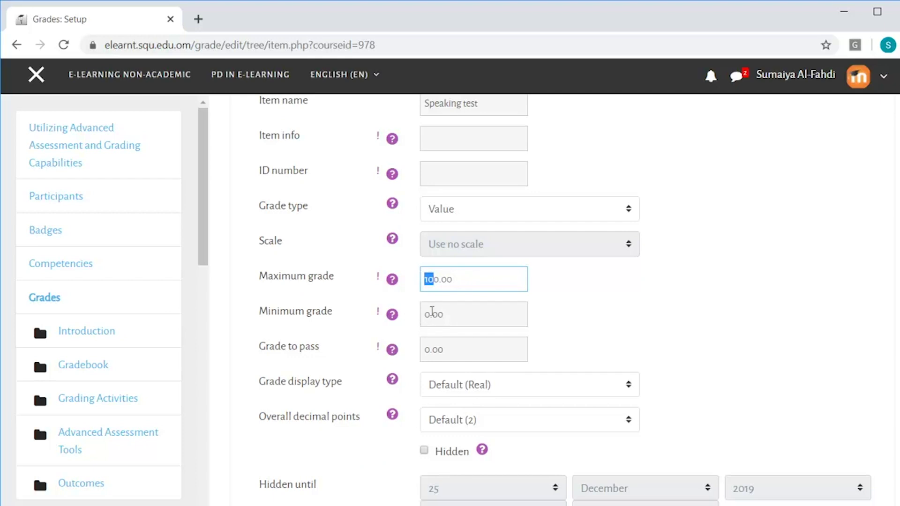
text(1)
click(432, 320)
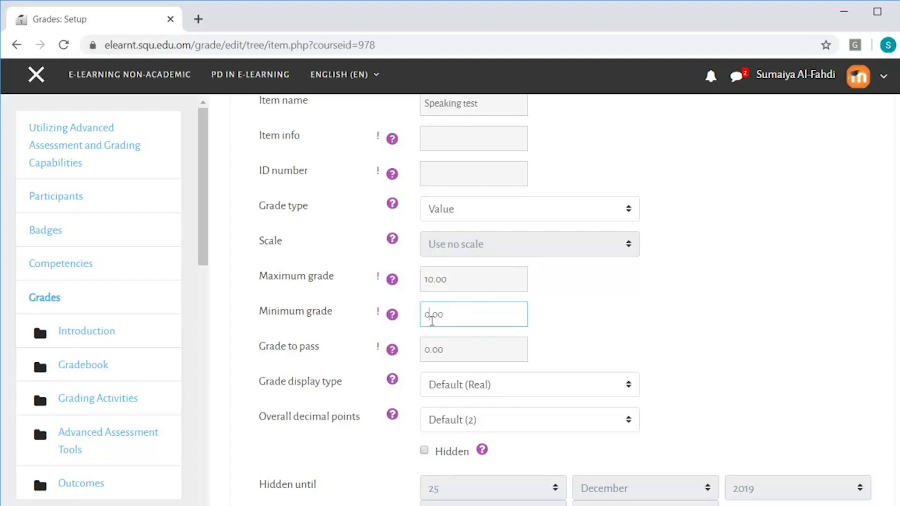
- Set the grade to pass for the Speaking test item to 7.00
scroll(431, 320, down, 1)
click(429, 278)
drag(429, 280, 424, 280)
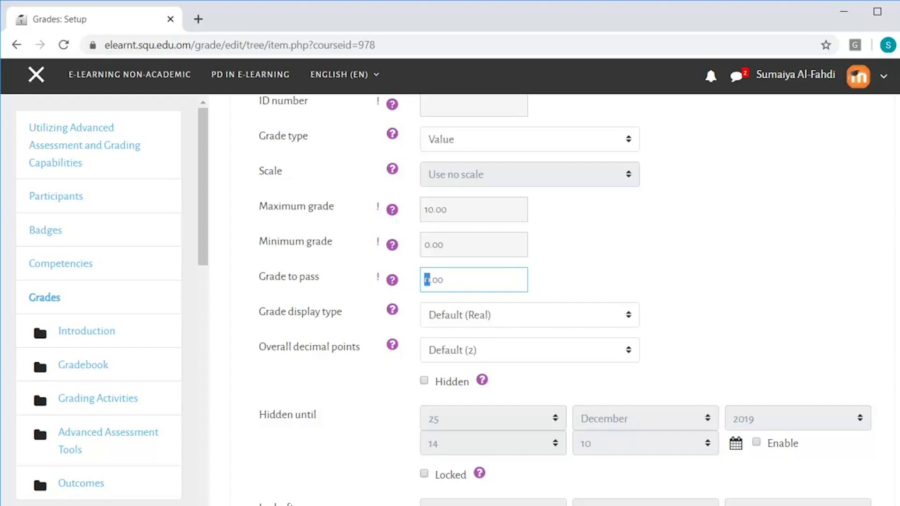
text(4)
- Examine the available grade display types without changing the selected one, and look over the decimal, hiding and locking settings
scroll(427, 278, down, 1)
scroll(428, 278, down, 1)
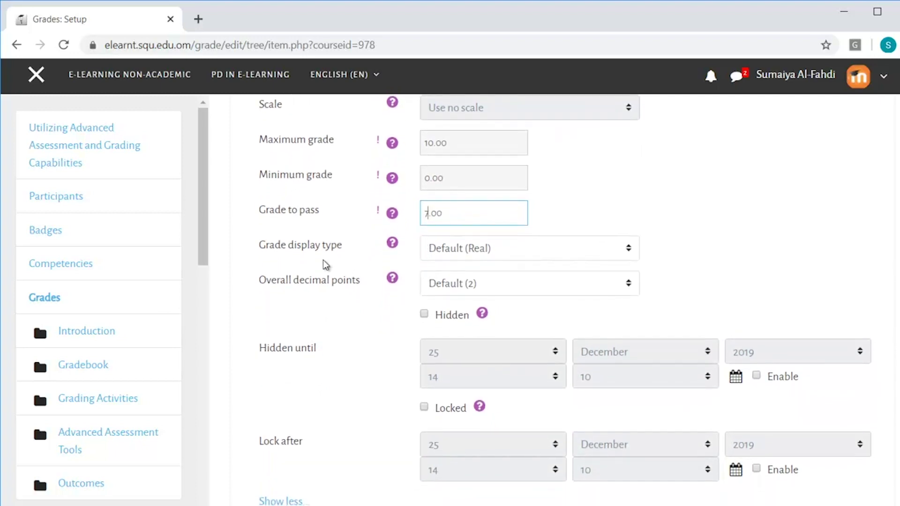
click(449, 248)
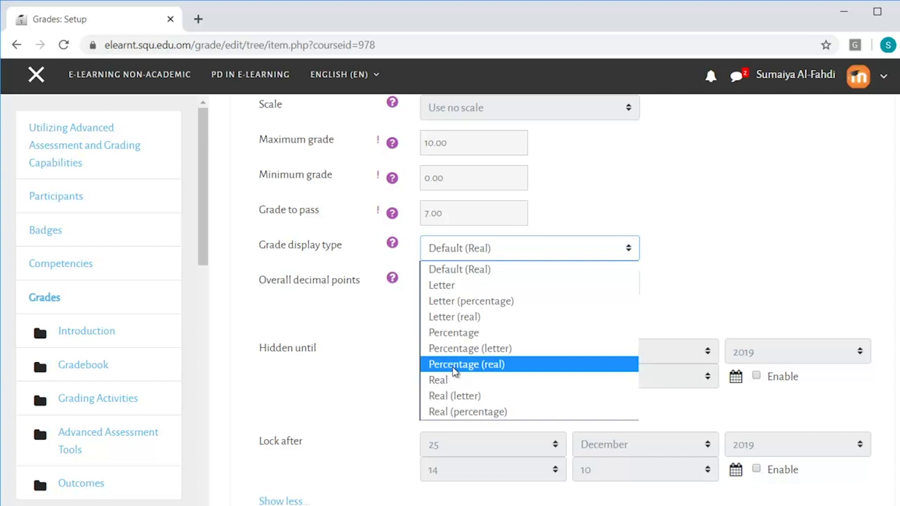
click(692, 253)
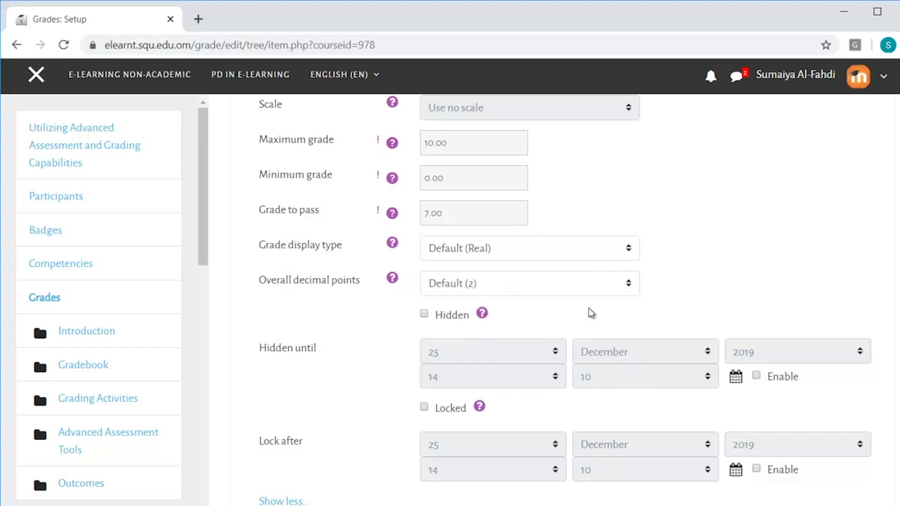
scroll(589, 310, down, 2)
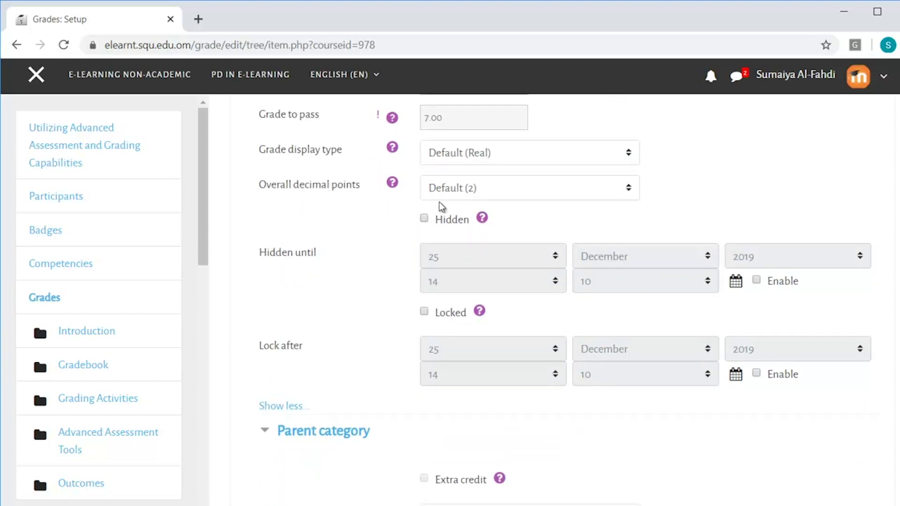
- Set the overall decimal points of the Speaking test grade item to 1
click(502, 194)
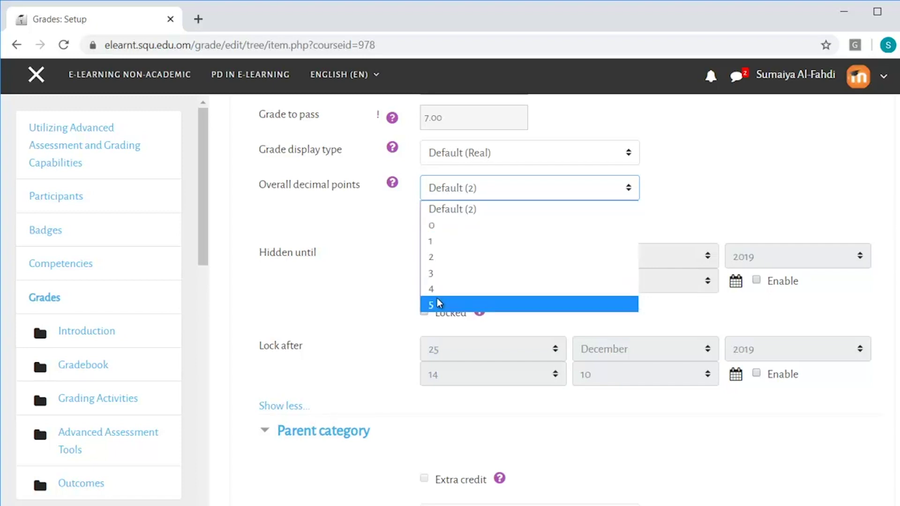
click(436, 231)
click(453, 188)
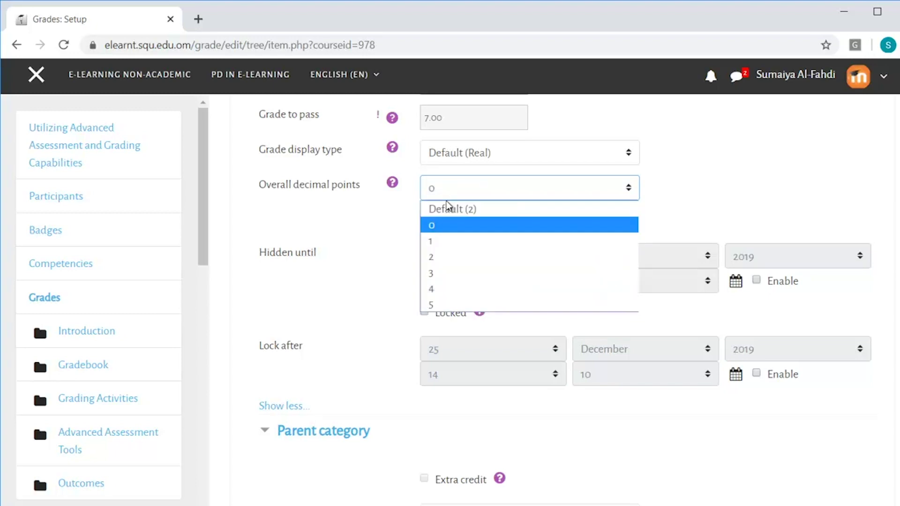
click(435, 241)
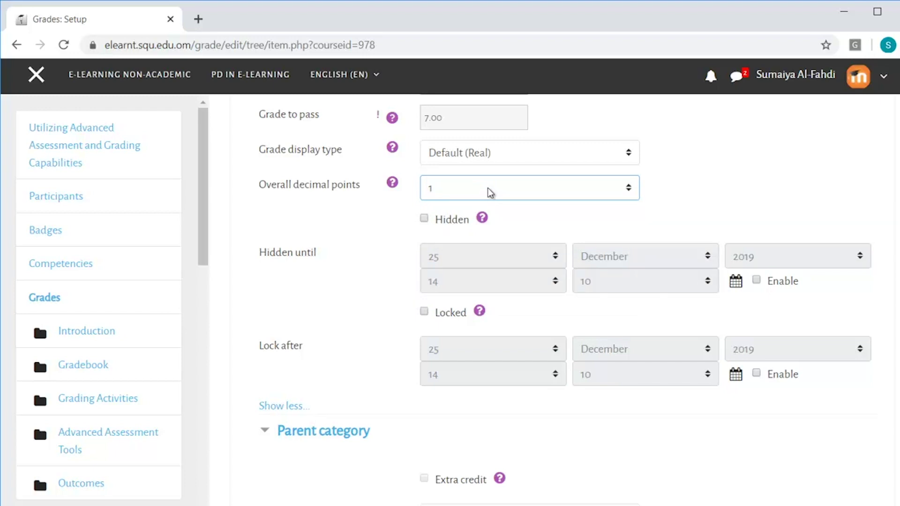
- Mark the grade item as hidden and locked, and enable its hidden until and lock after dates at 25 December 2019, 14:10
scroll(491, 317, down, 1)
click(491, 316)
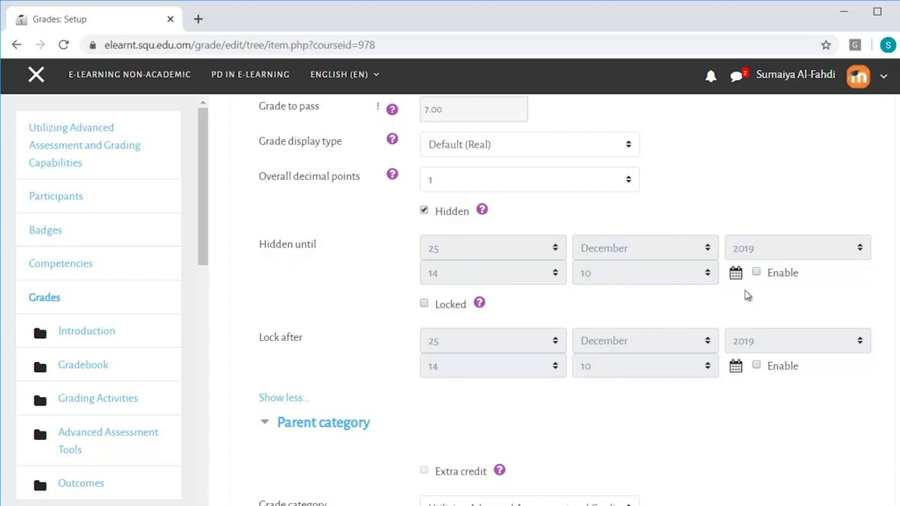
click(755, 275)
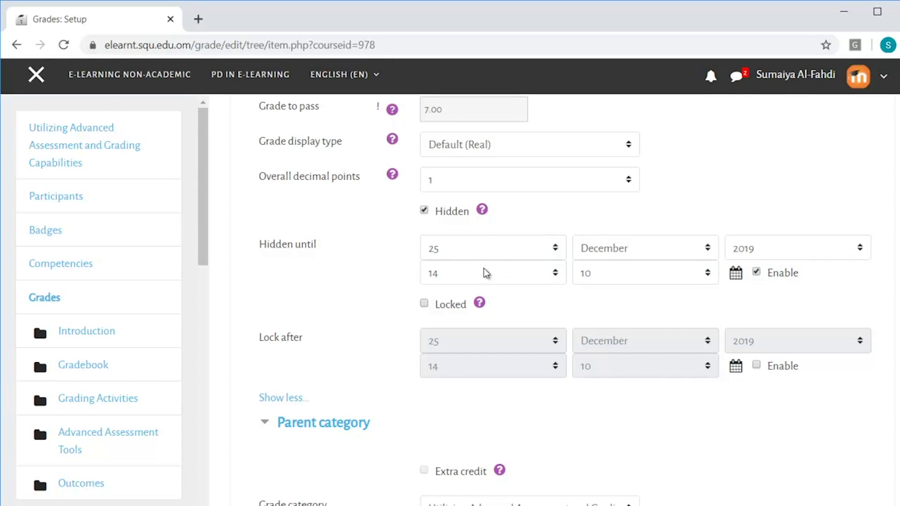
scroll(484, 269, down, 1)
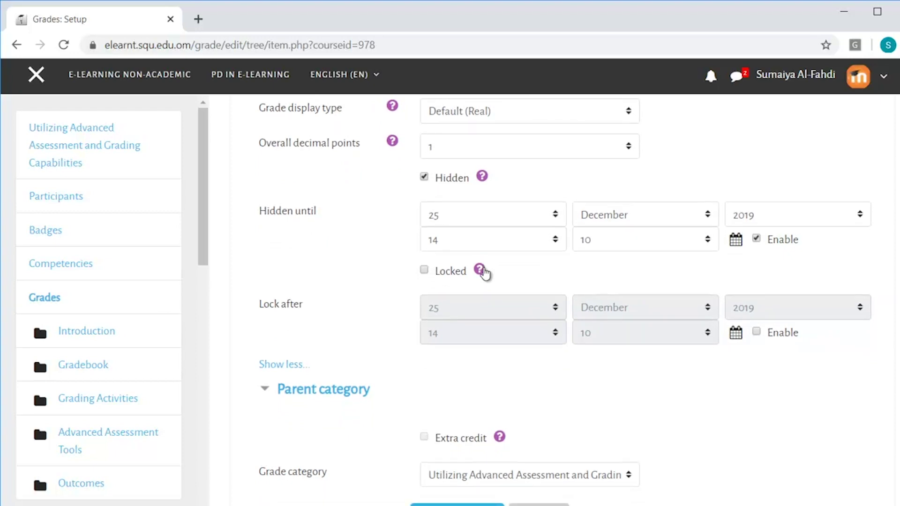
click(443, 274)
scroll(443, 248, down, 1)
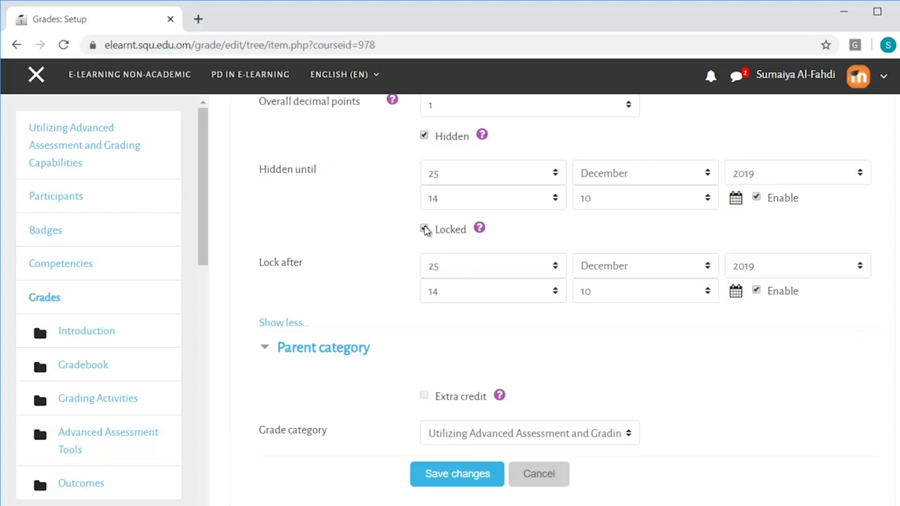
- Assign the grade item to the Speaking Exams grade category and save the new item
scroll(403, 356, down, 2)
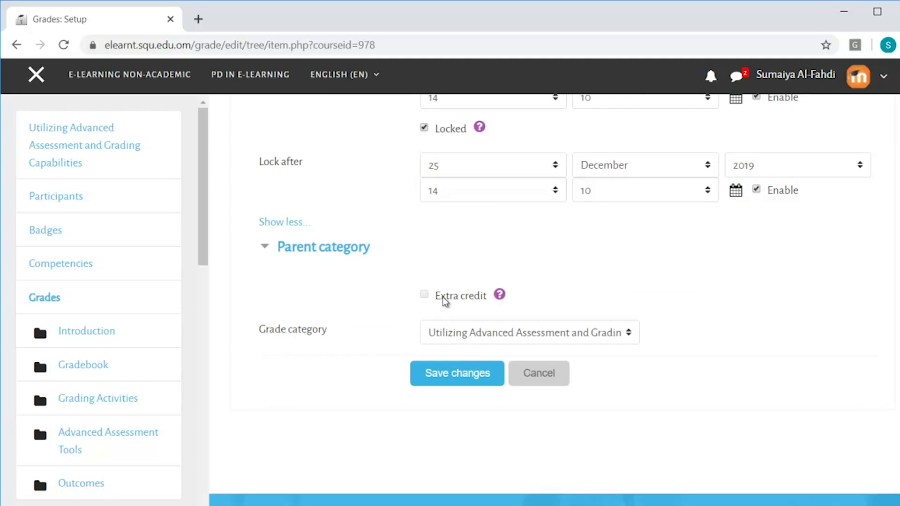
click(469, 333)
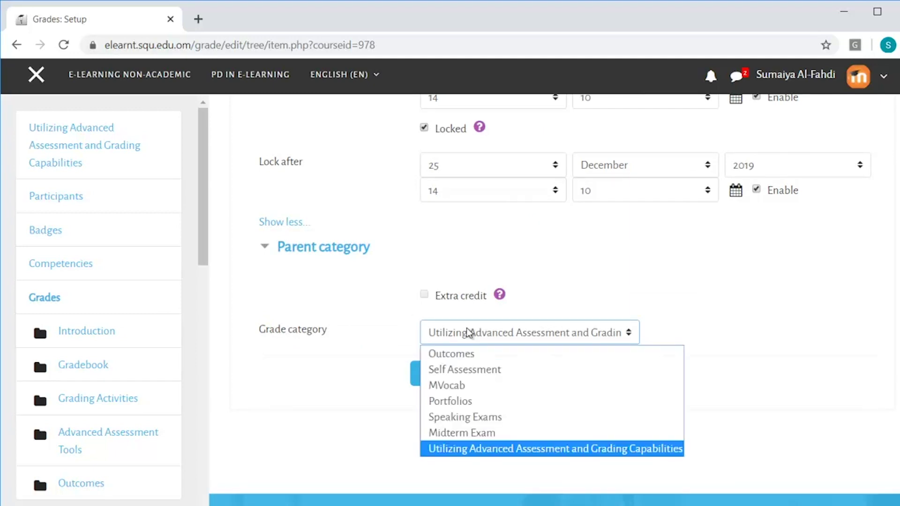
click(456, 416)
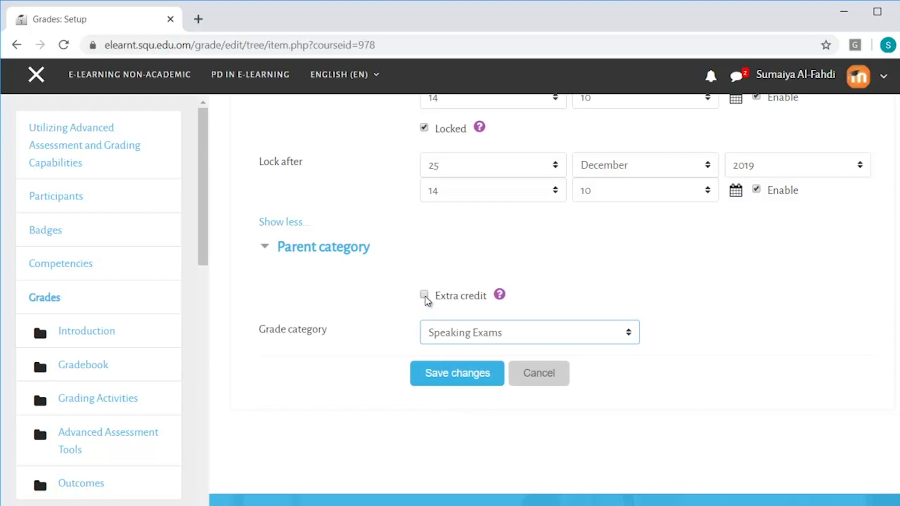
click(452, 386)
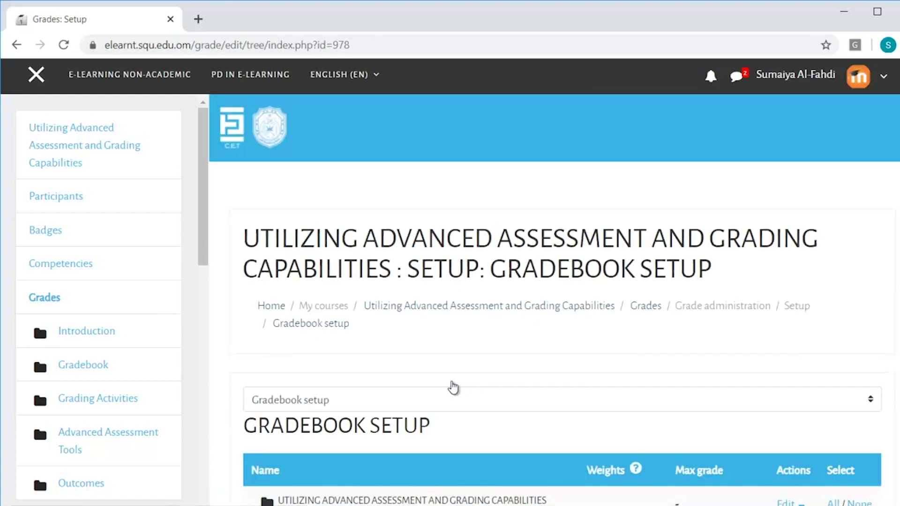
- Look through the gradebook setup list and begin adding a new grade category
scroll(452, 387, down, 4)
scroll(452, 380, down, 1)
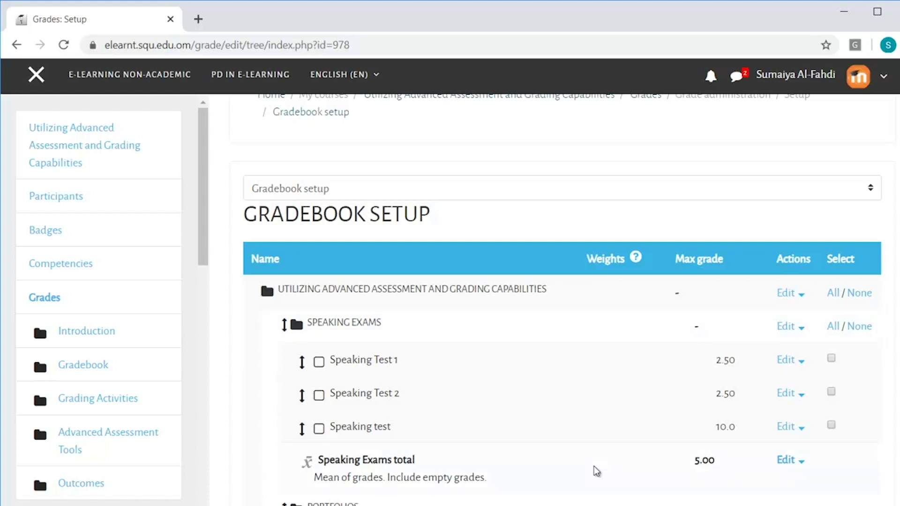
scroll(595, 471, down, 2)
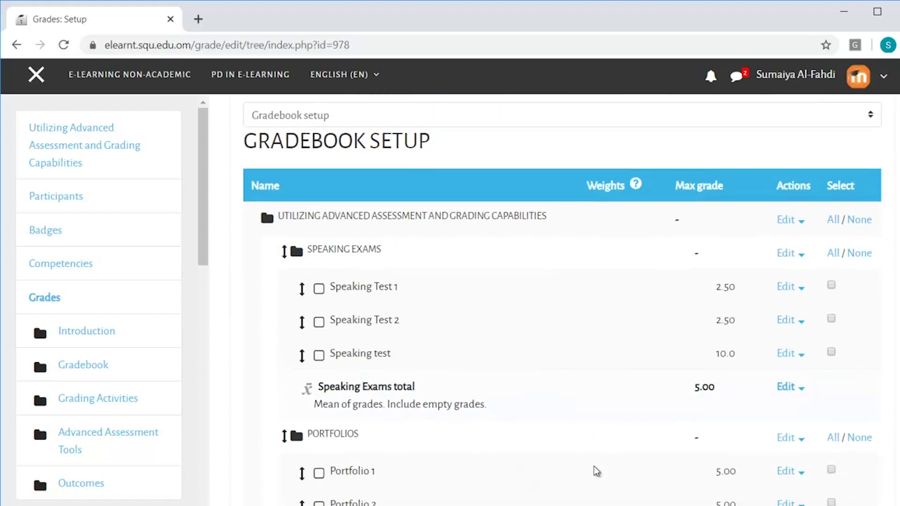
scroll(519, 458, down, 15)
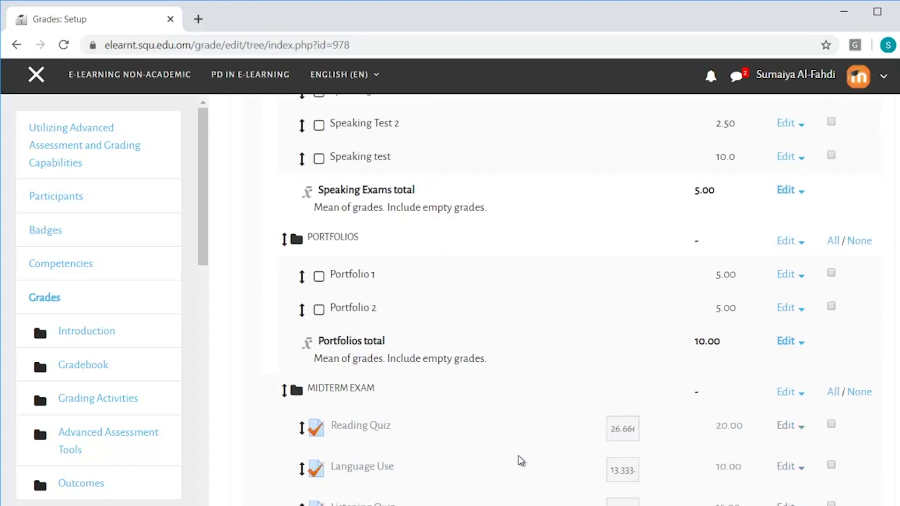
scroll(519, 456, down, 12)
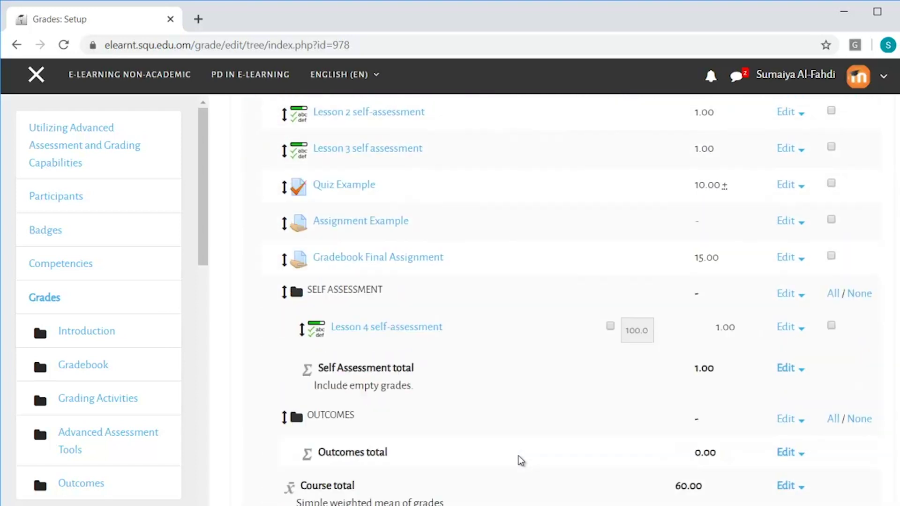
scroll(519, 456, up, 2)
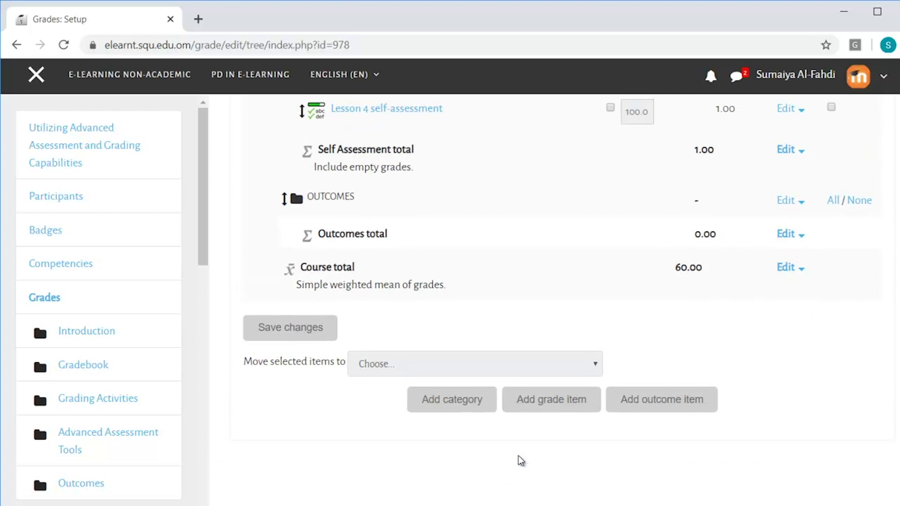
click(443, 406)
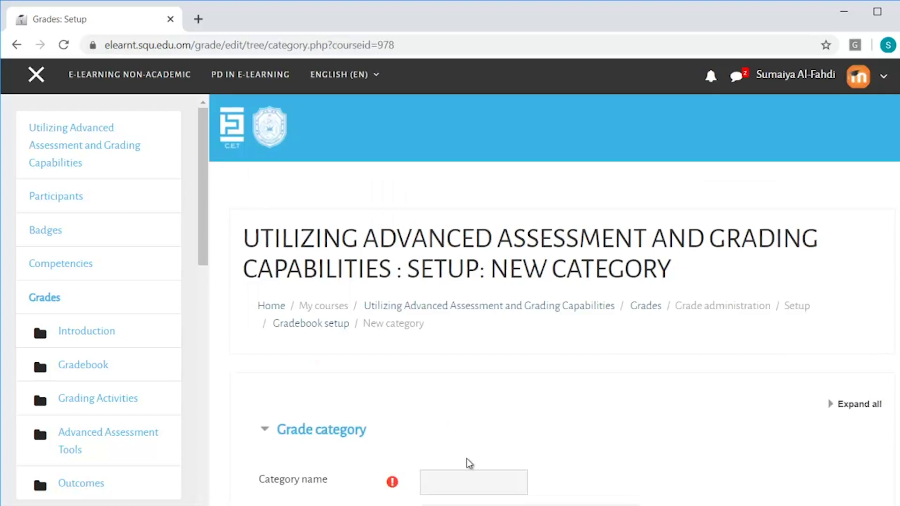
- Name the new grade category "Quizzes" and choose Simple weighted mean of grades as its aggregation
scroll(466, 459, down, 2)
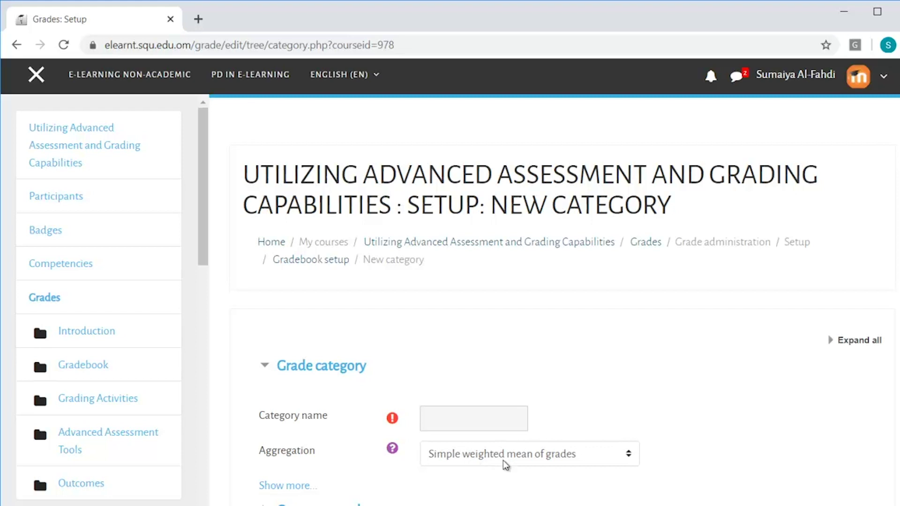
scroll(474, 440, down, 1)
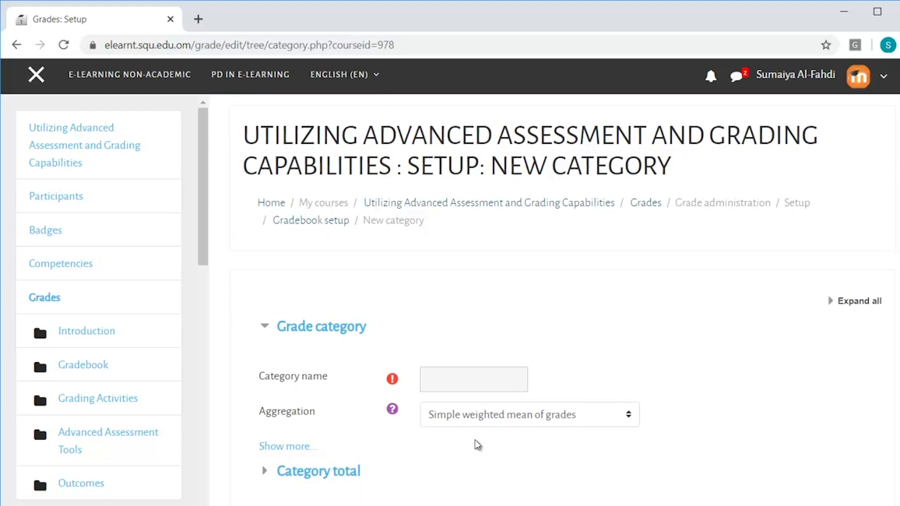
scroll(475, 439, down, 1)
click(444, 344)
scroll(444, 344, down, 1)
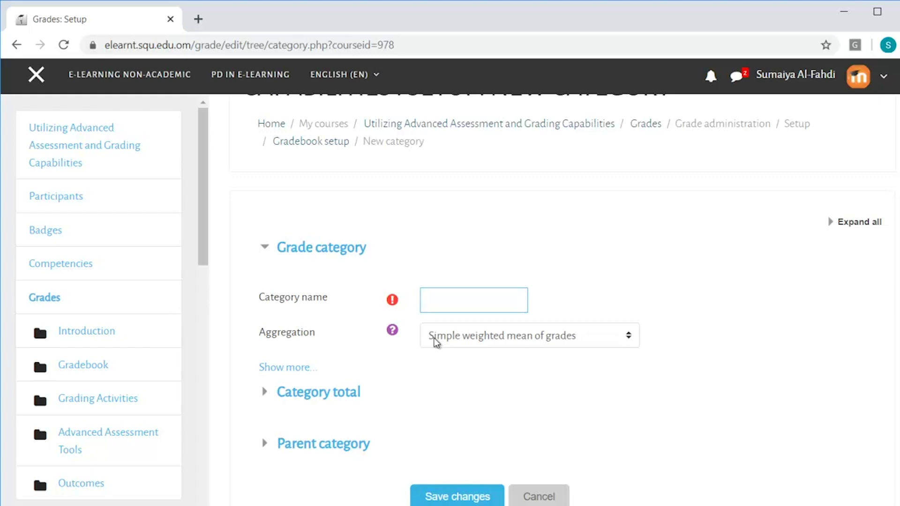
text(Quizzes)
scroll(437, 392, down, 2)
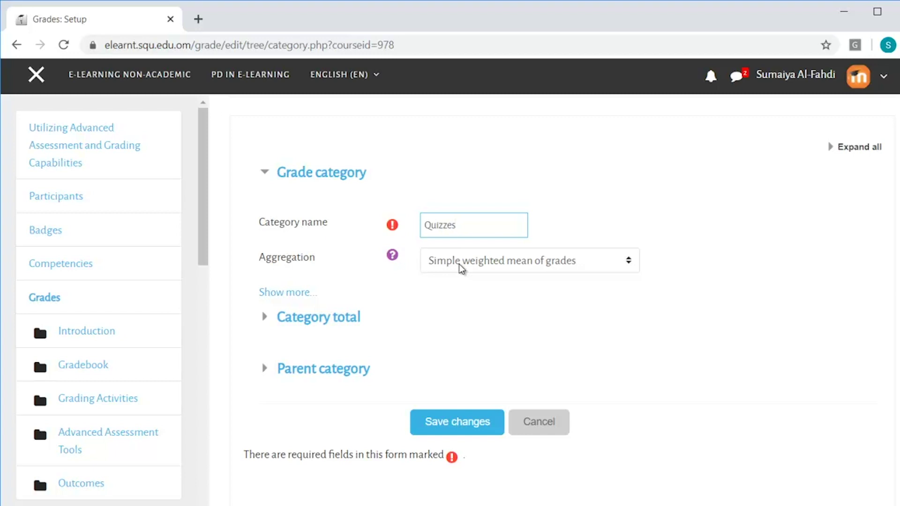
click(459, 263)
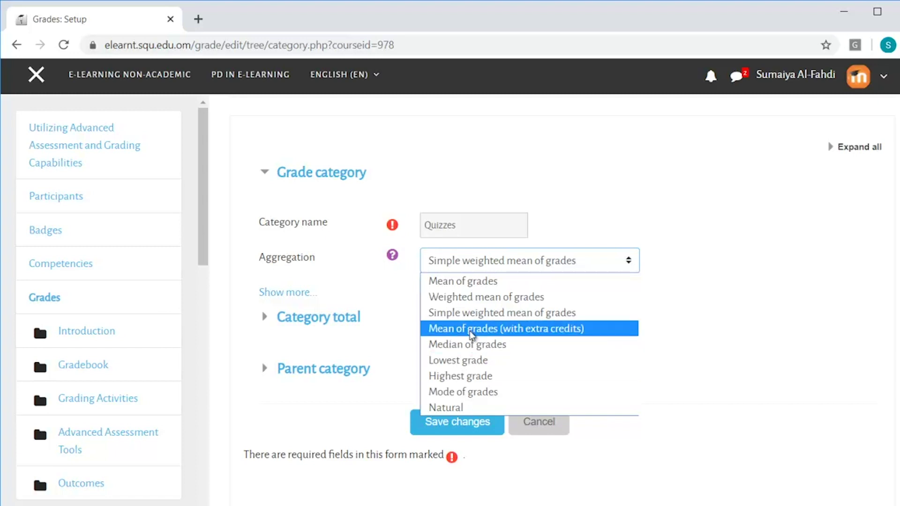
click(465, 316)
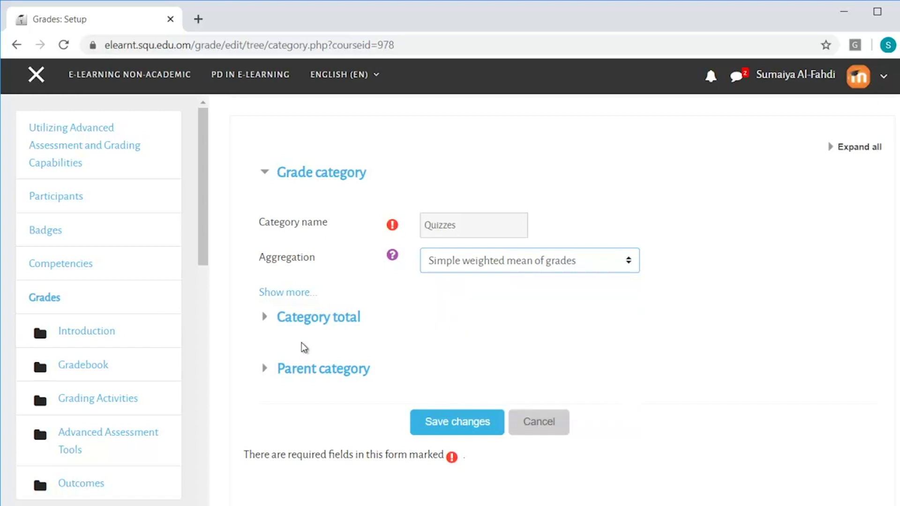
- Show the additional grade category options and turn off Exclude empty grades for Quizzes
click(279, 294)
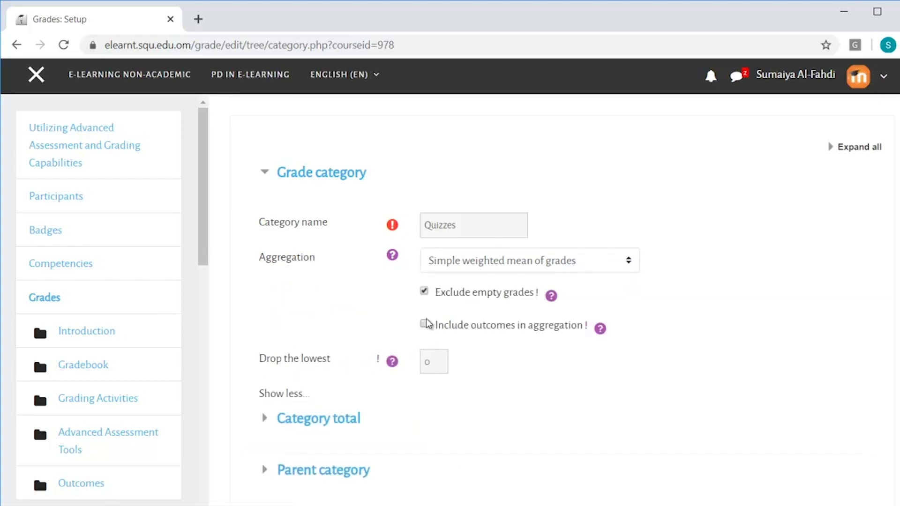
click(425, 292)
click(424, 293)
click(424, 292)
- Expand the Category total settings and examine the available grade types, keeping Value selected
scroll(425, 294, down, 1)
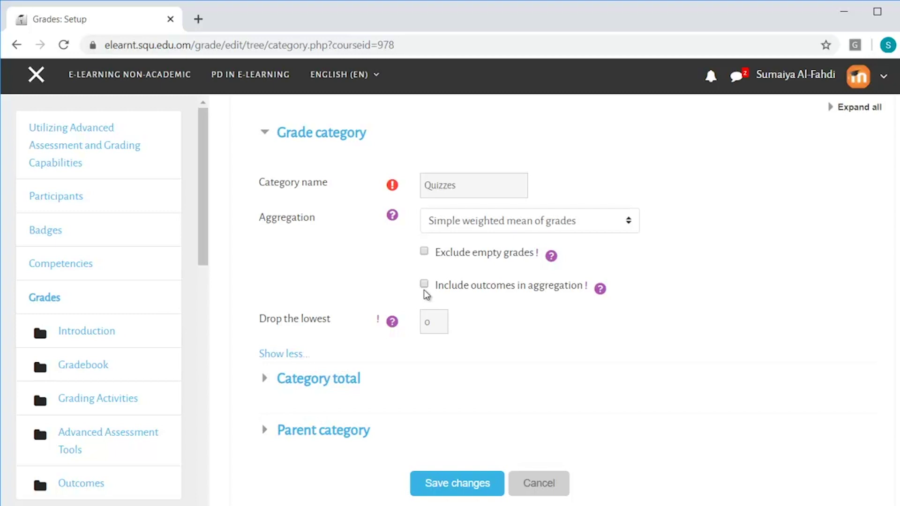
scroll(424, 291, down, 1)
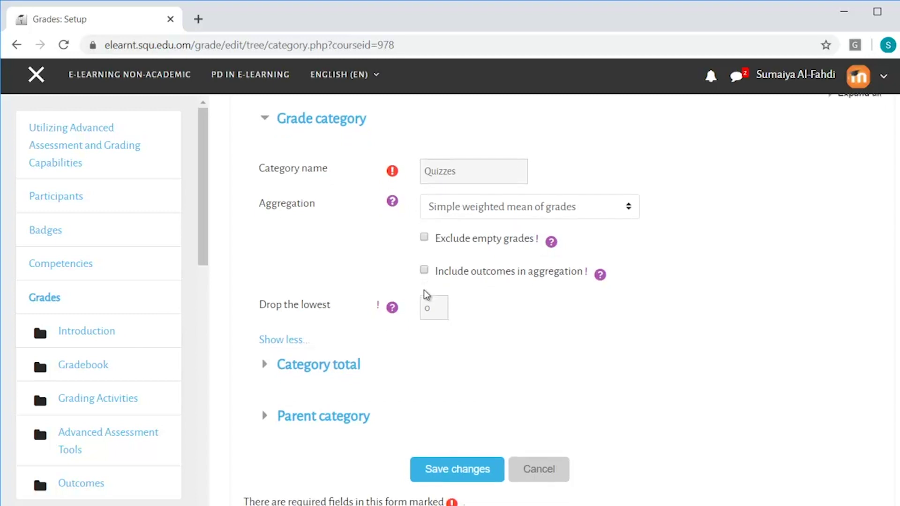
scroll(375, 336, down, 1)
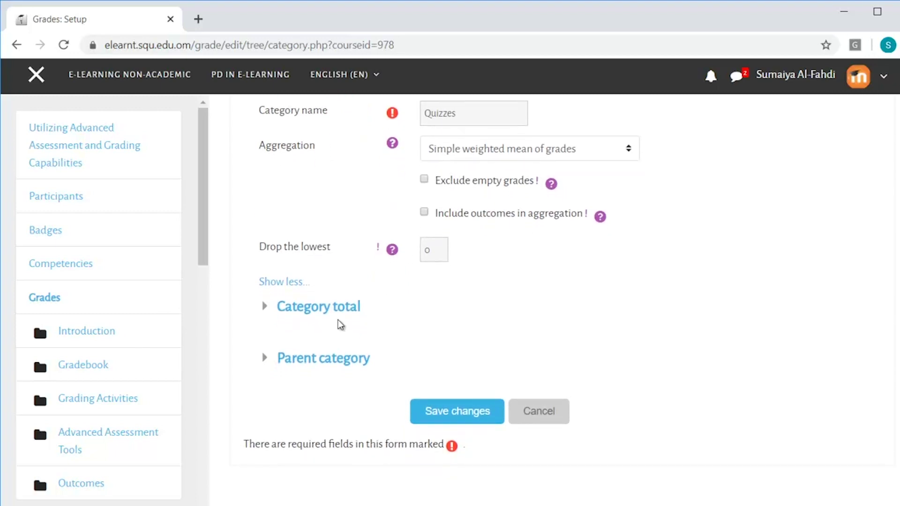
click(322, 322)
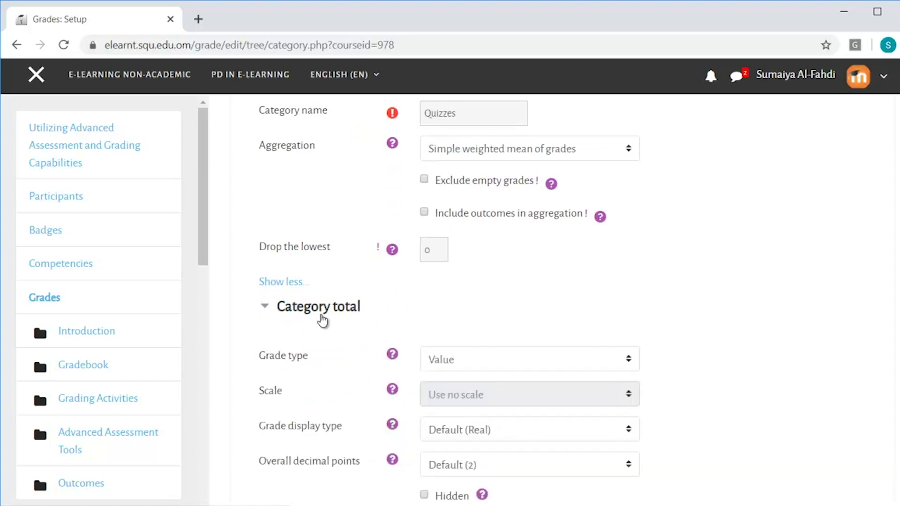
scroll(402, 392, down, 2)
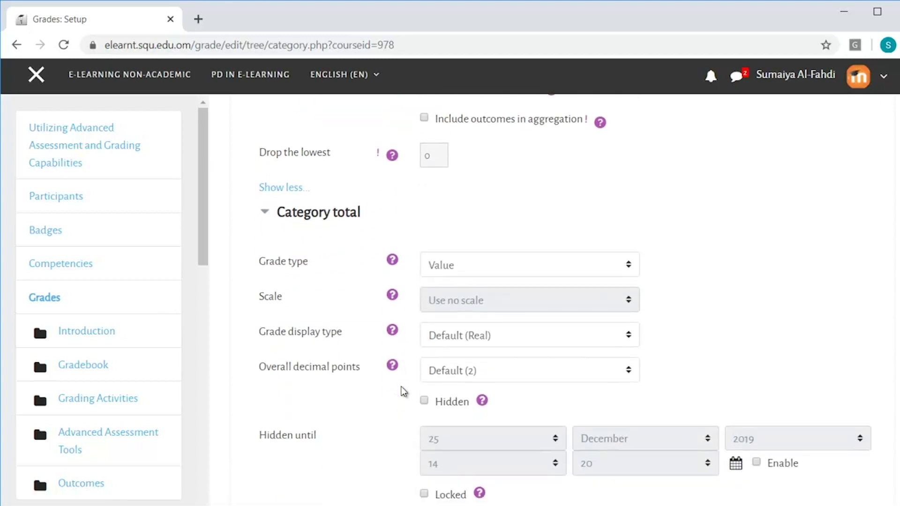
scroll(402, 392, down, 1)
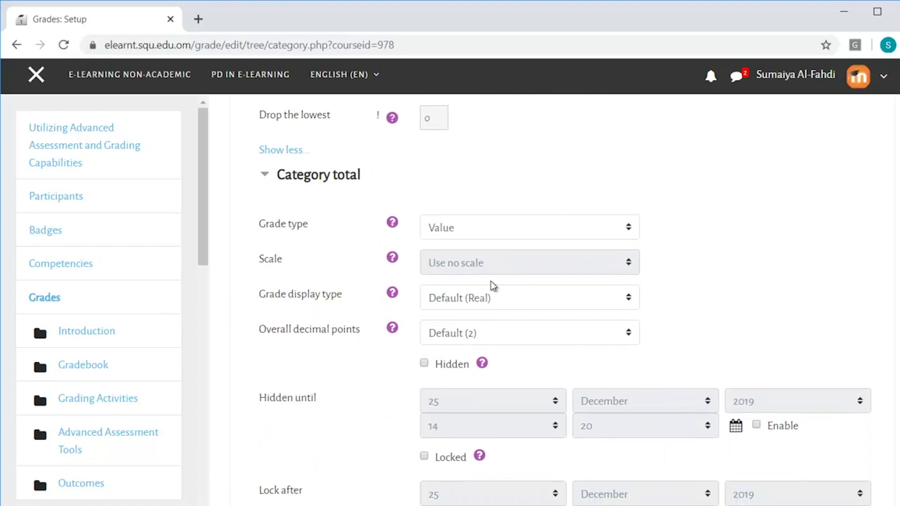
click(490, 241)
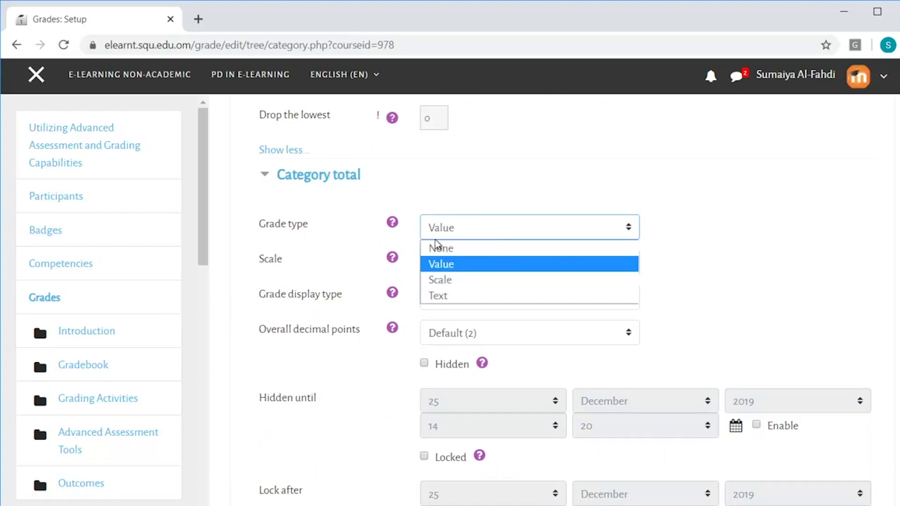
click(744, 292)
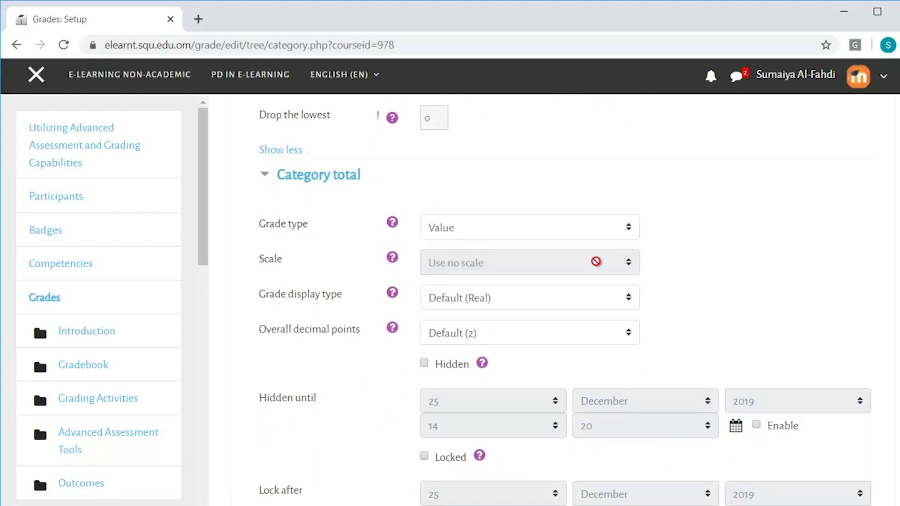
- Examine the grade display types available for the category total, keeping Default (Real) selected
scroll(552, 293, down, 2)
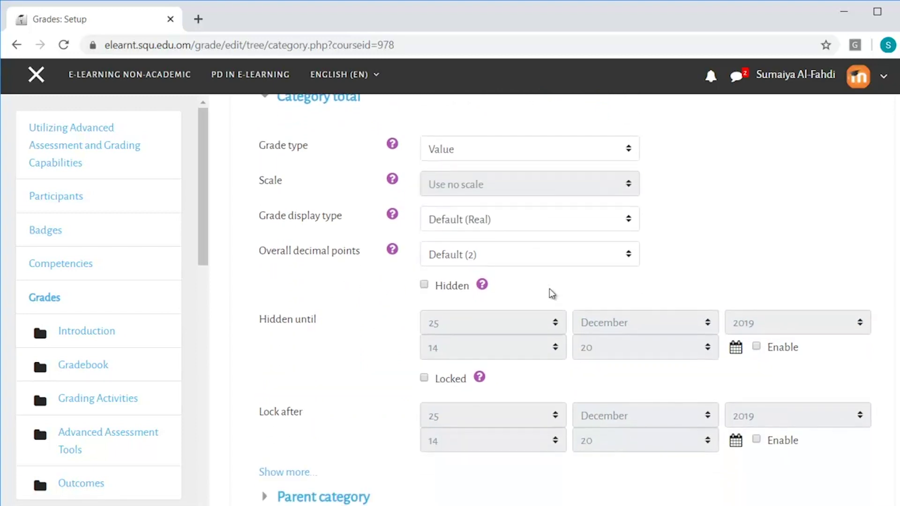
click(482, 226)
click(716, 235)
click(517, 226)
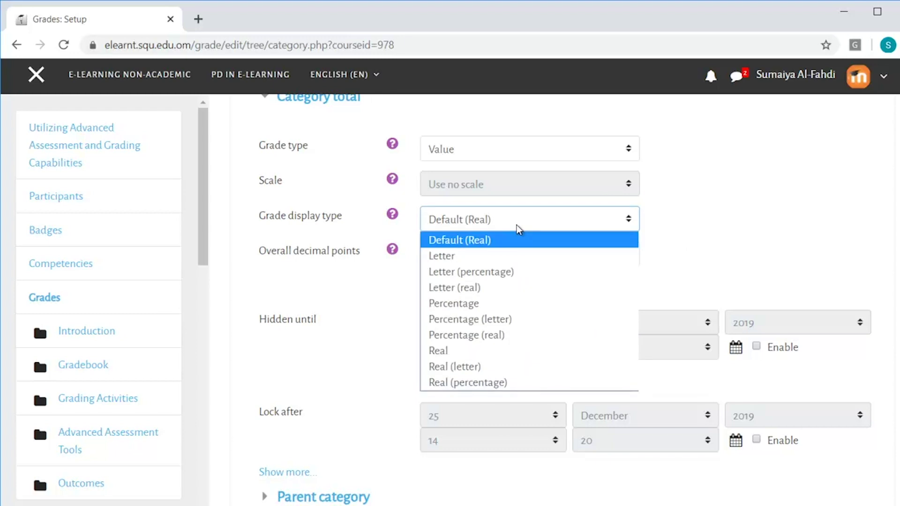
click(517, 225)
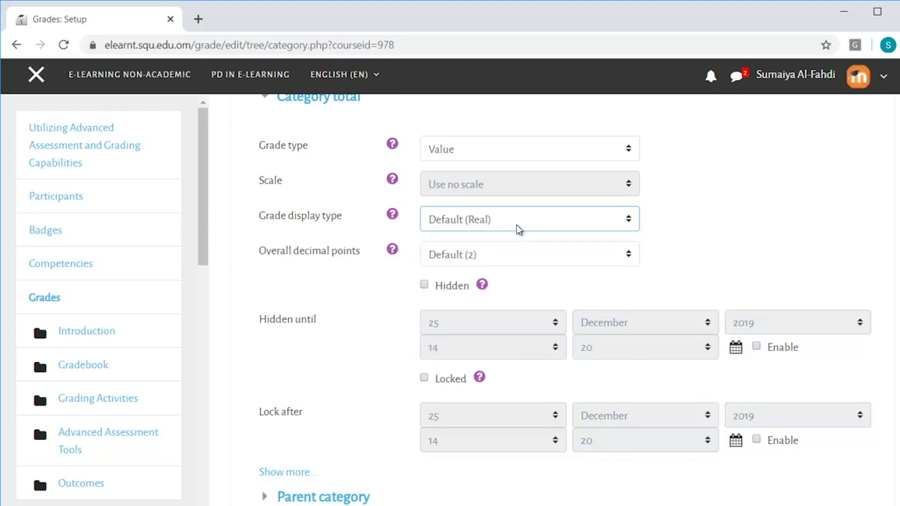
- Examine the overall decimal points options for the category total, keeping Default (2) selected
click(471, 255)
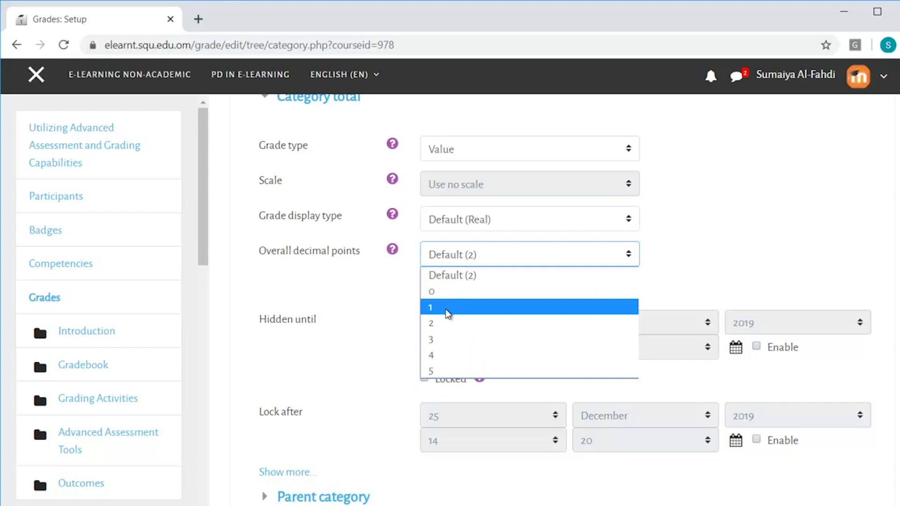
click(657, 294)
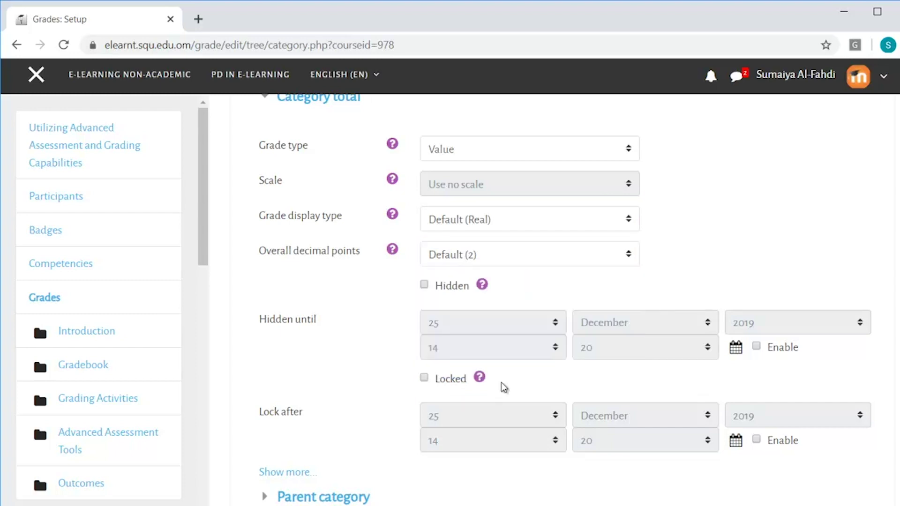
scroll(501, 381, down, 1)
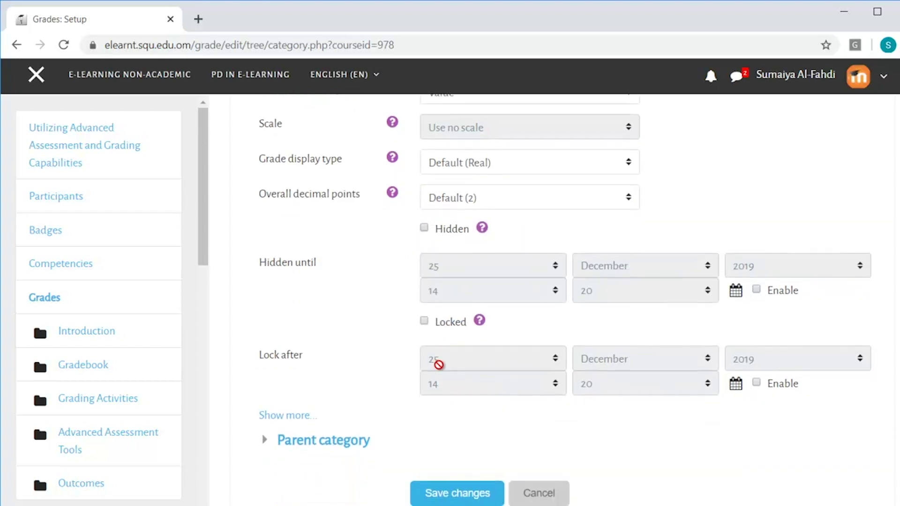
- Expand the Parent category settings, keep Utilizing Advanced Assessment and Grading Capabilities as the parent, and save the Quizzes category
scroll(436, 366, down, 2)
click(338, 353)
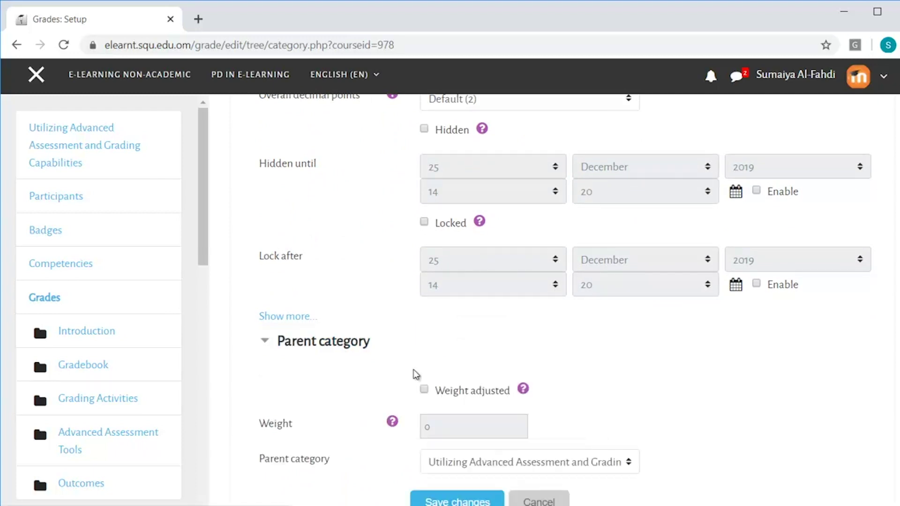
scroll(458, 418, down, 2)
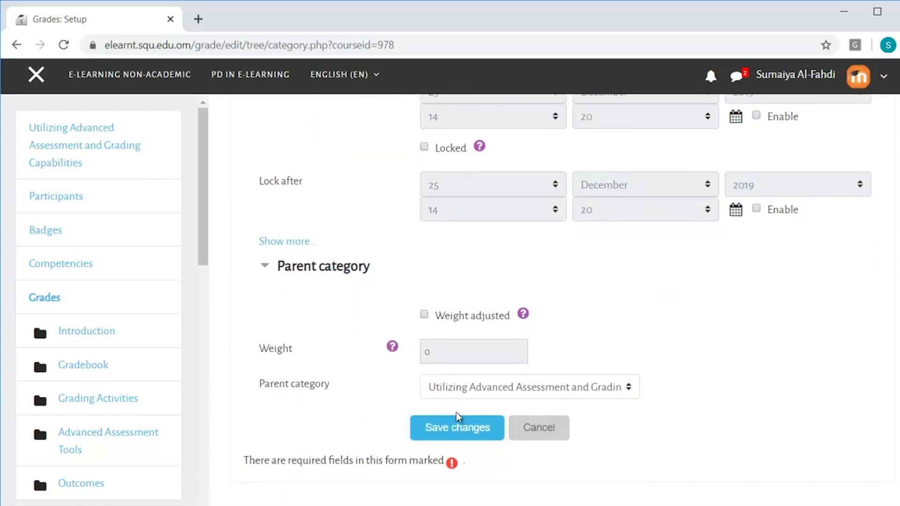
click(508, 392)
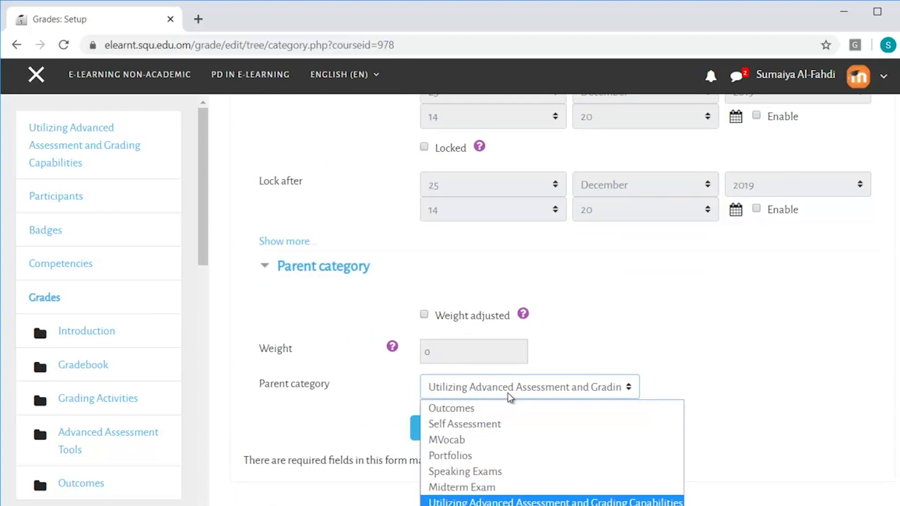
click(507, 500)
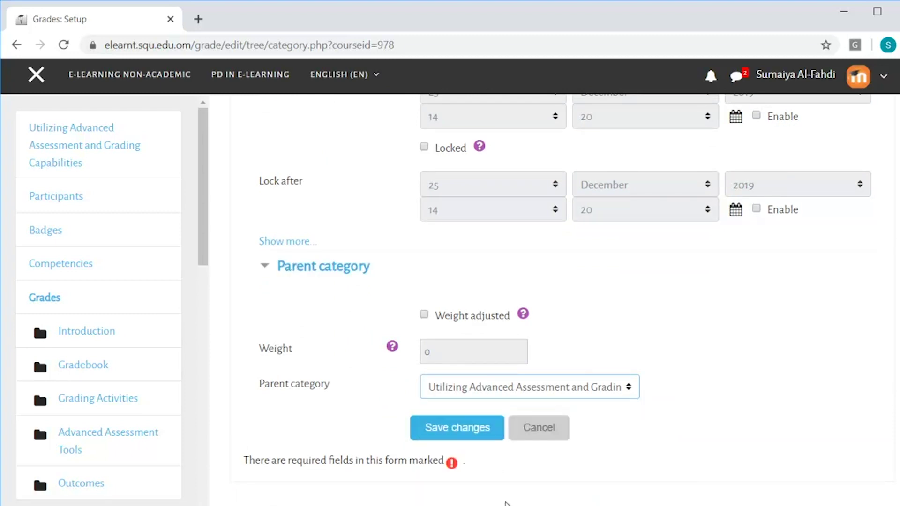
click(462, 434)
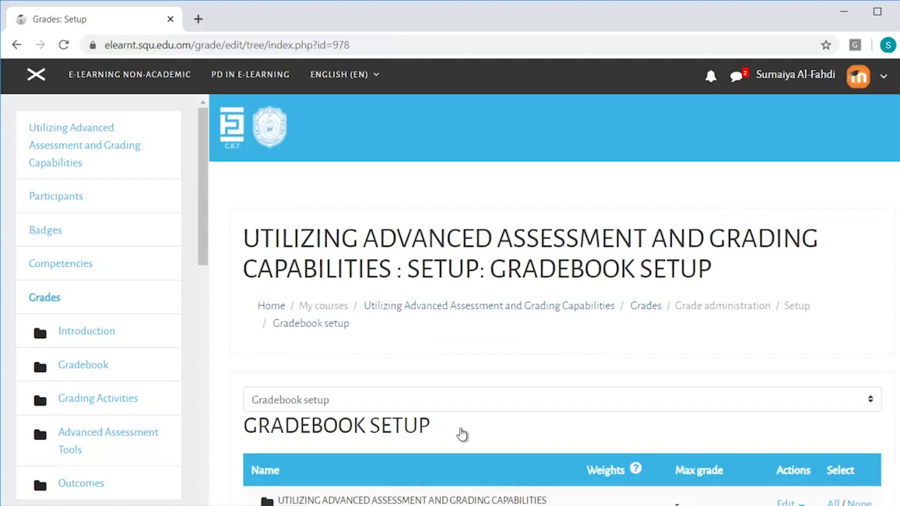
- Locate the Quizzes category in the gradebook setup and show its available edit actions
scroll(462, 434, down, 8)
scroll(462, 434, down, 20)
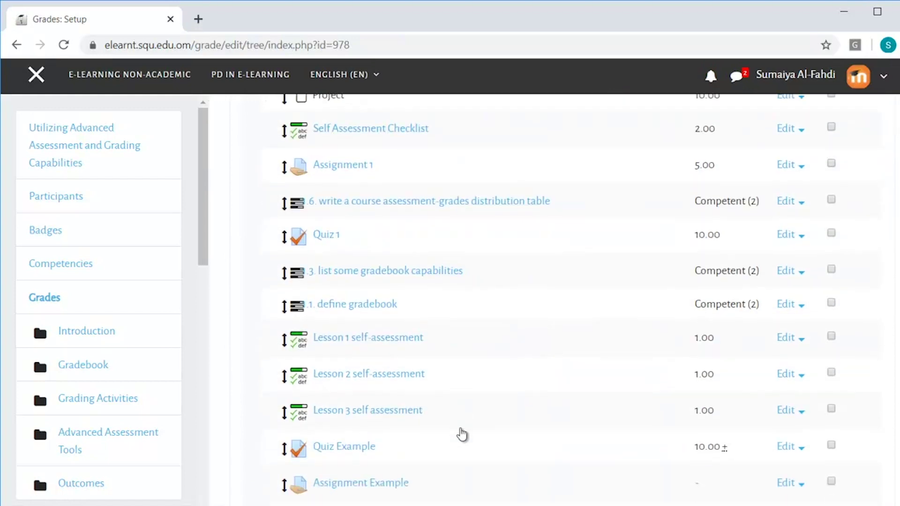
scroll(462, 435, up, 4)
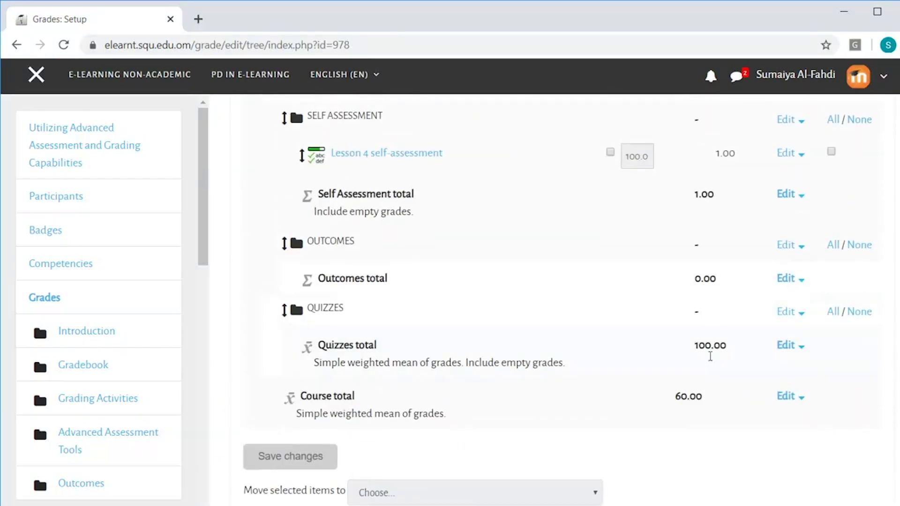
click(788, 311)
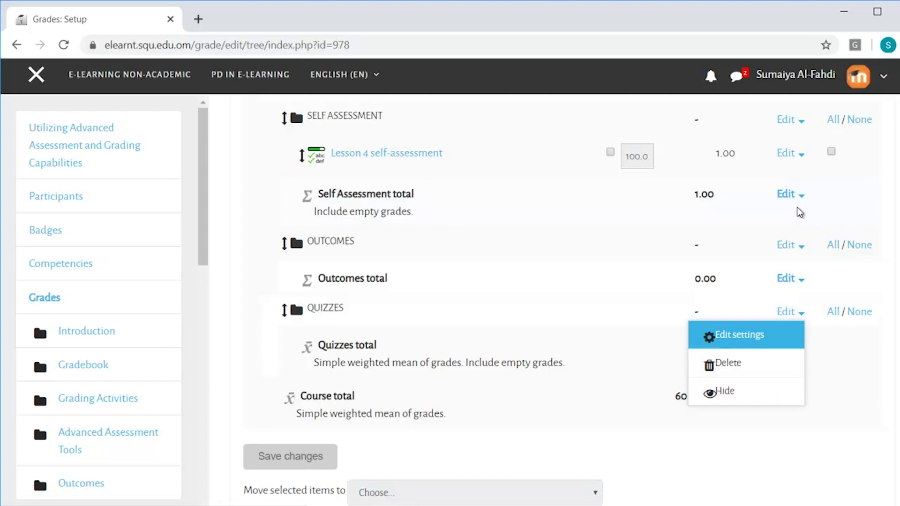
- Examine the edit actions available for the Speaking Test 1 item in the Speaking Exams category
scroll(796, 209, up, 2)
scroll(576, 300, up, 15)
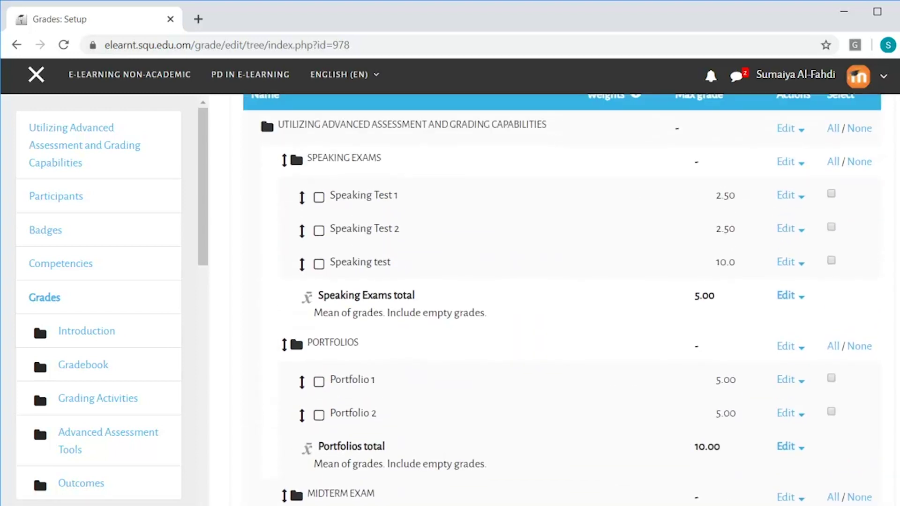
click(792, 195)
scroll(756, 226, up, 2)
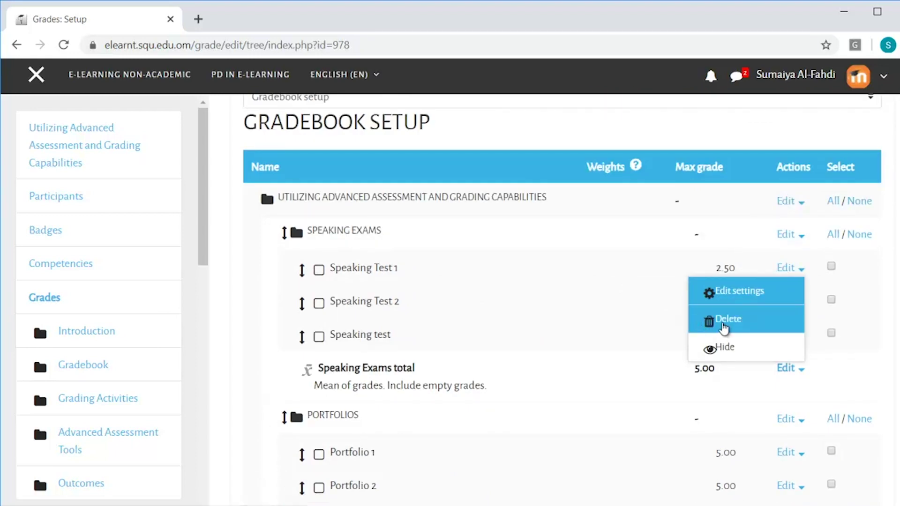
click(854, 345)
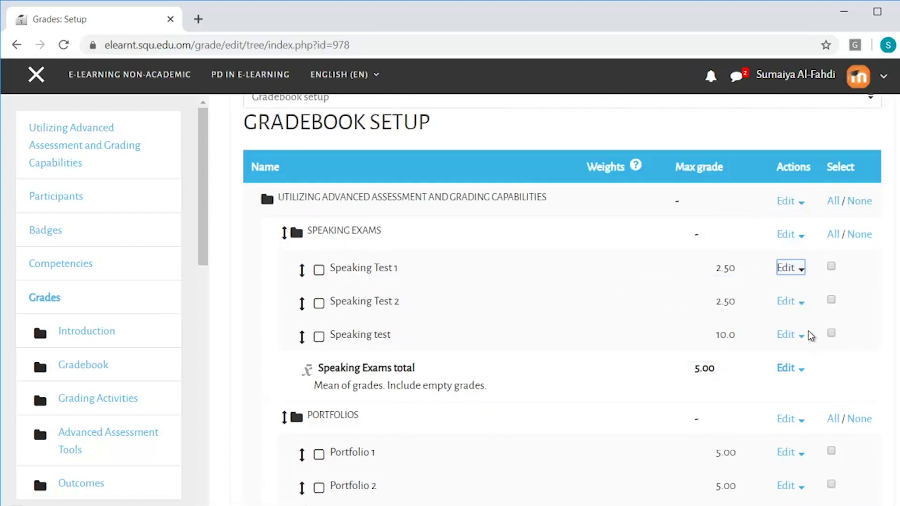
- Delete the Speaking test grade item from the Speaking Exams category and review the remaining items there
click(794, 336)
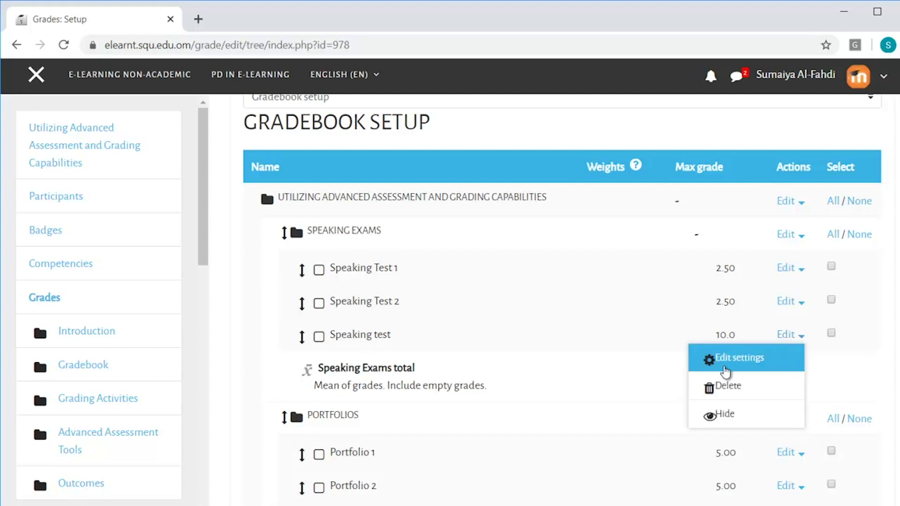
click(726, 387)
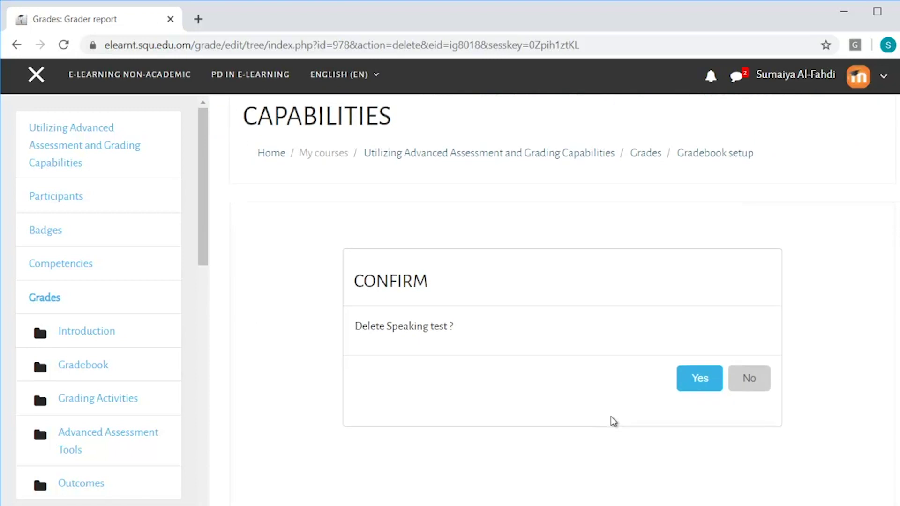
click(704, 392)
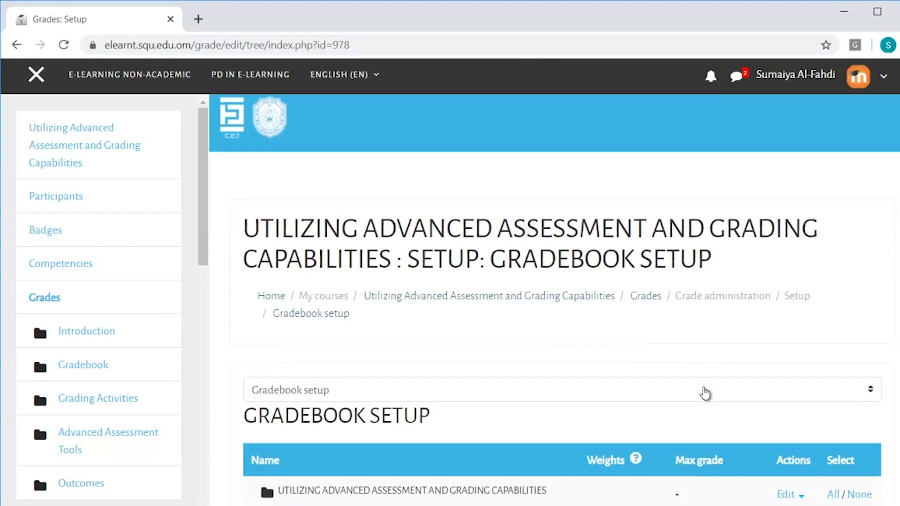
scroll(704, 392, down, 2)
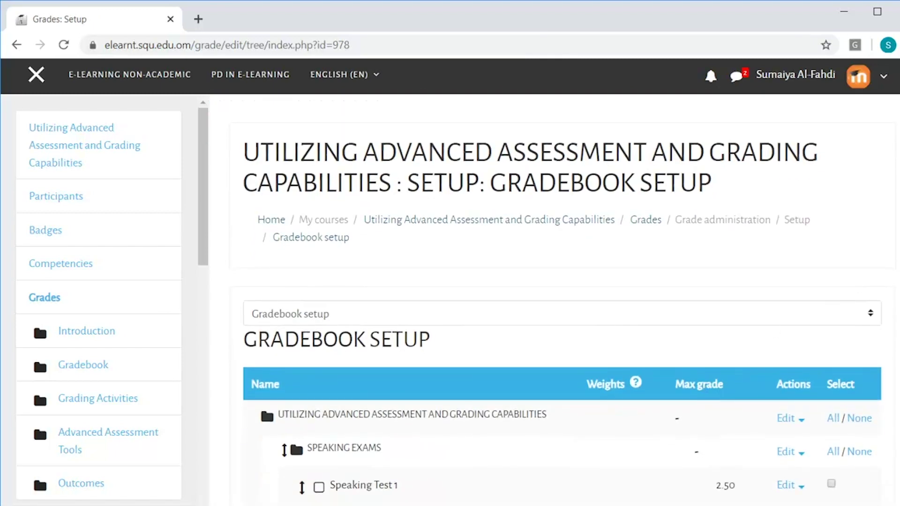
scroll(844, 191, down, 3)
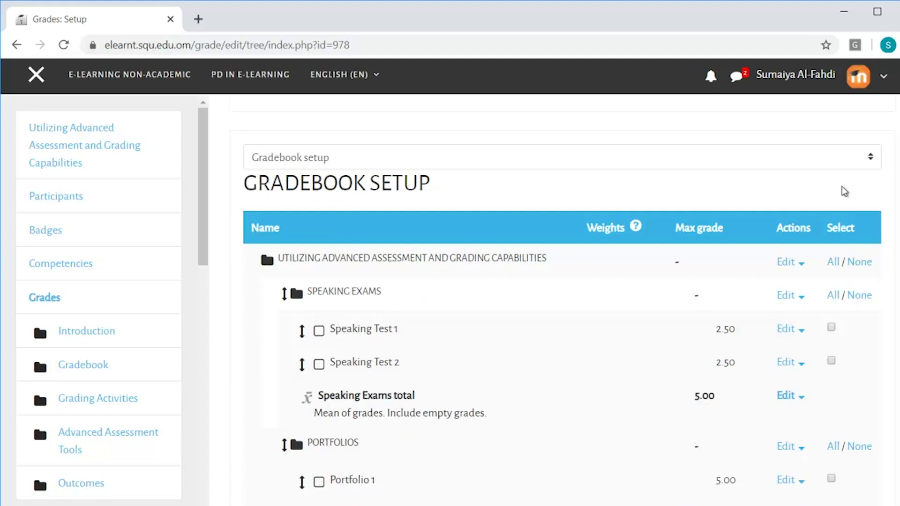